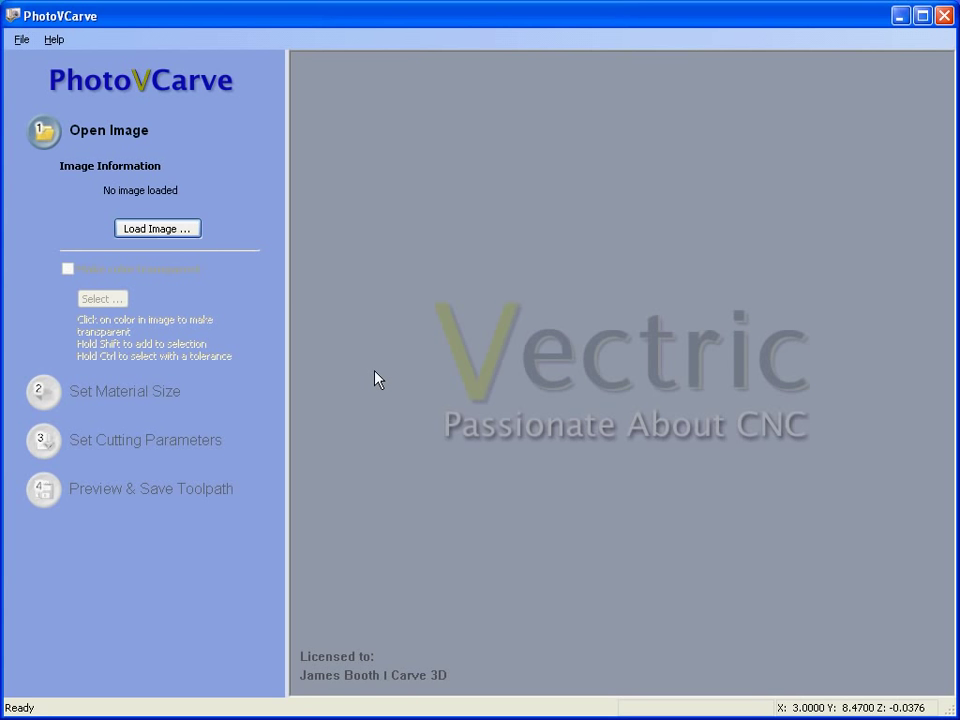
Load Cute_Puppies.jpg (800 × 600 pixels) from the Sample Files folder.
left_click(177, 230)
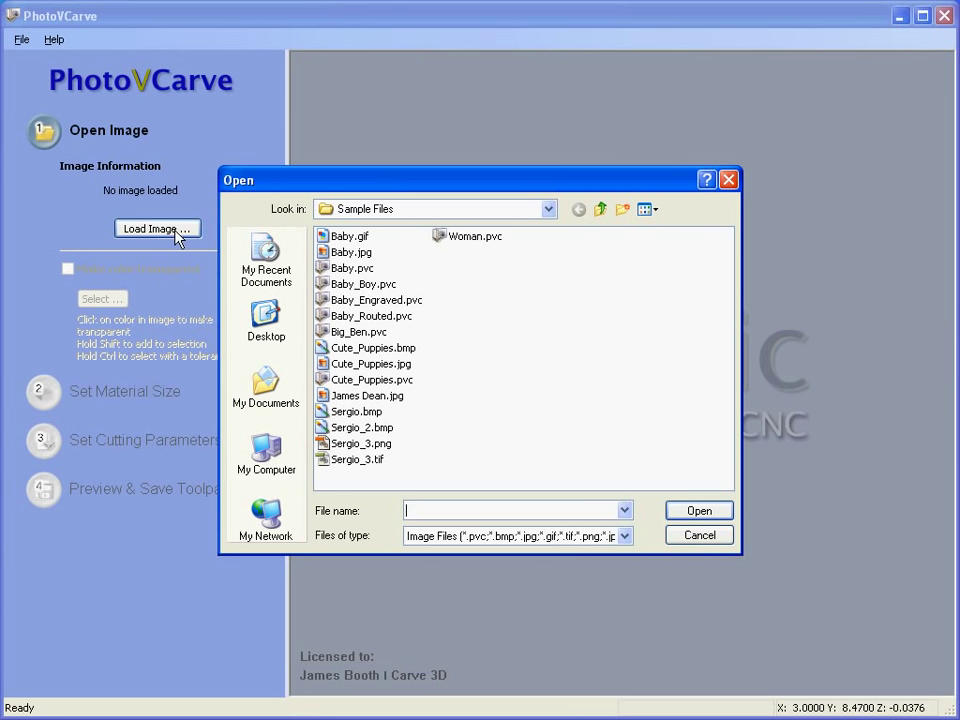
left_click(407, 366)
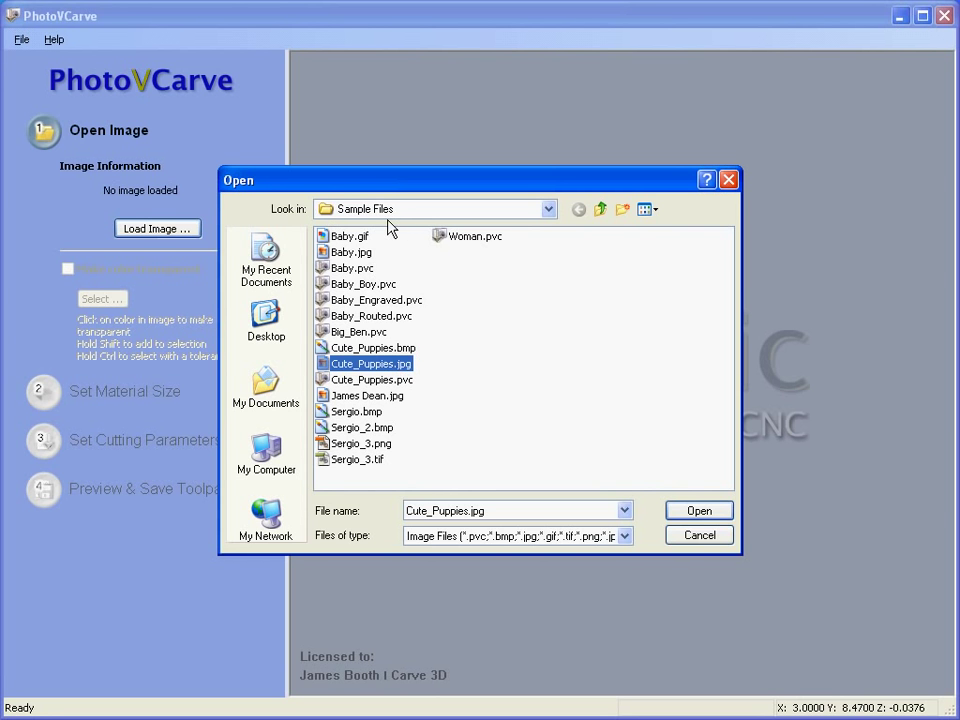
double_click(396, 366)
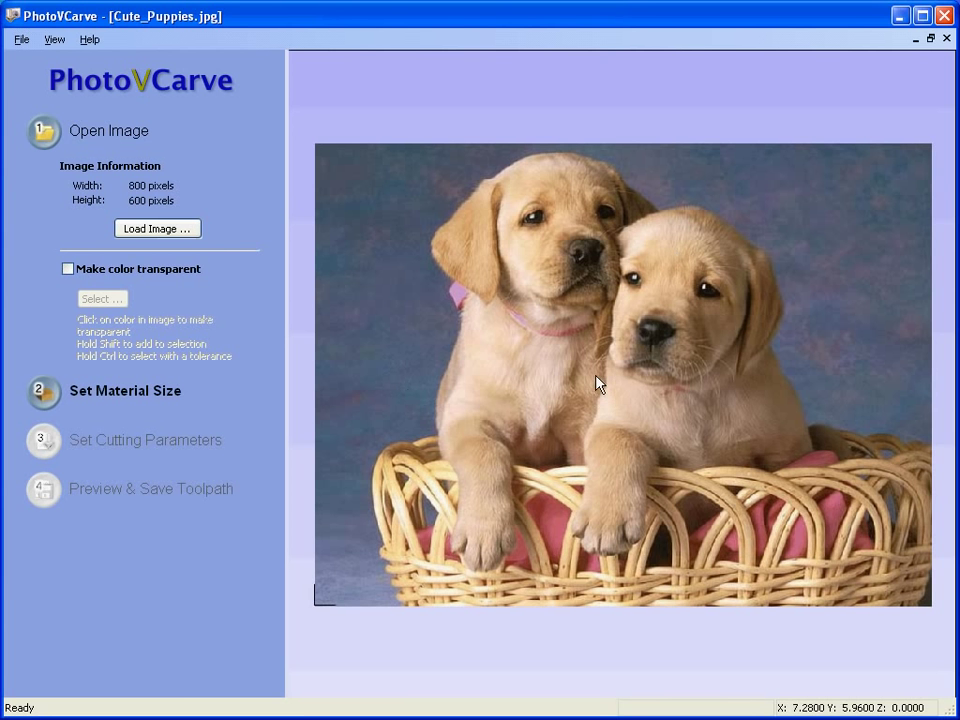
Set the material to 8 × 6.0 inches with 0.25-inch thickness and apply it.
left_click(126, 402)
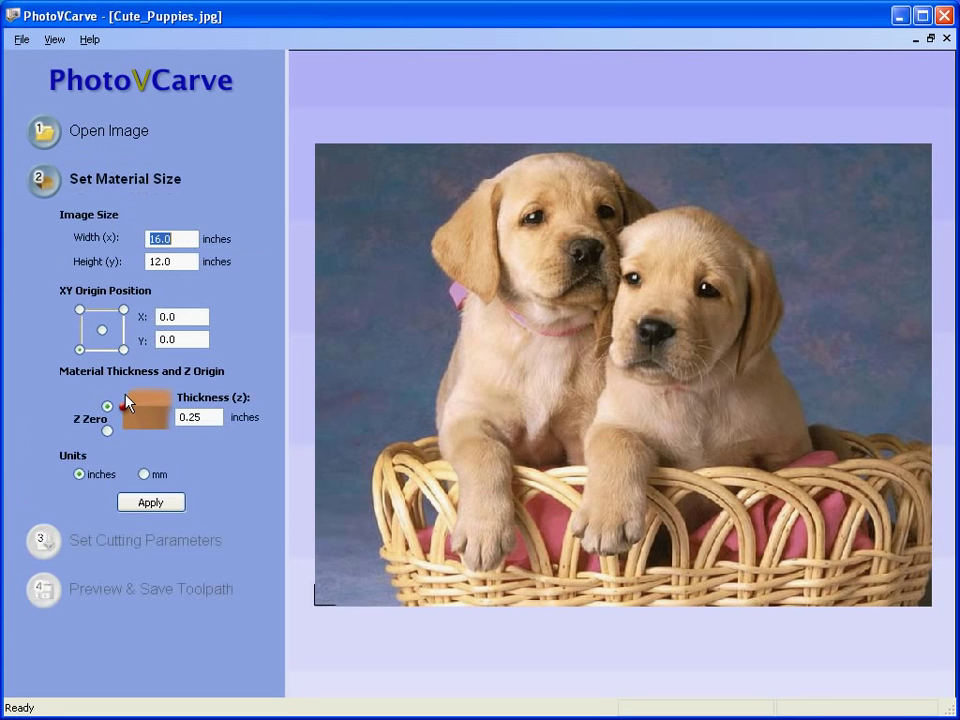
left_click(180, 240)
double_click(180, 240)
type("8")
left_click(180, 260)
left_click(217, 417)
left_click(170, 505)
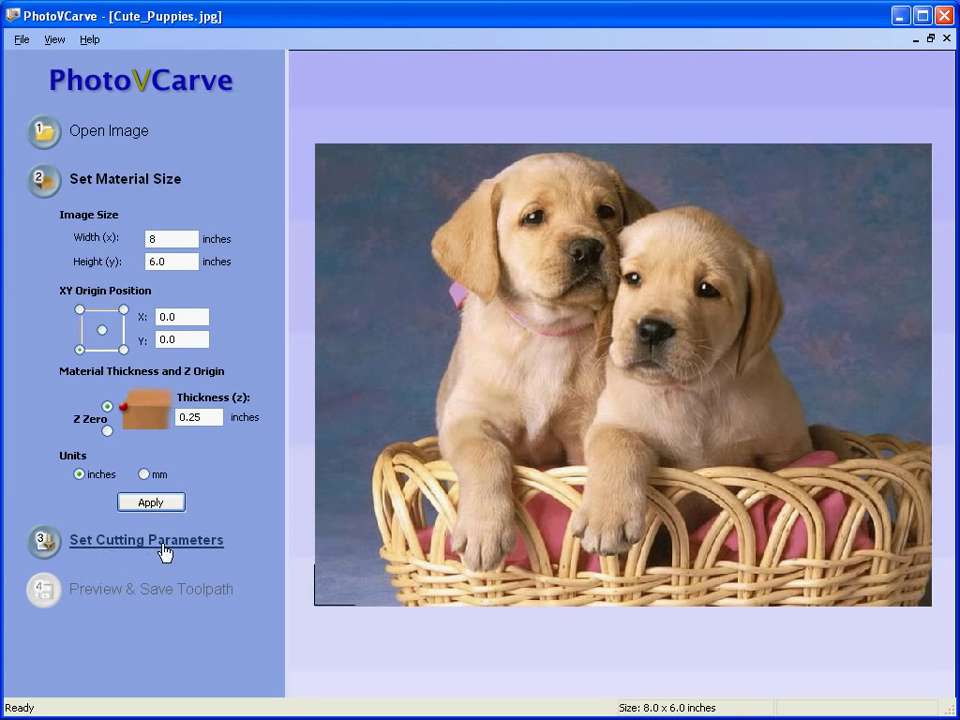
Choose Ball Nose (0.125 inch) - Rough from the Tool Database as the cutting tool.
left_click(164, 541)
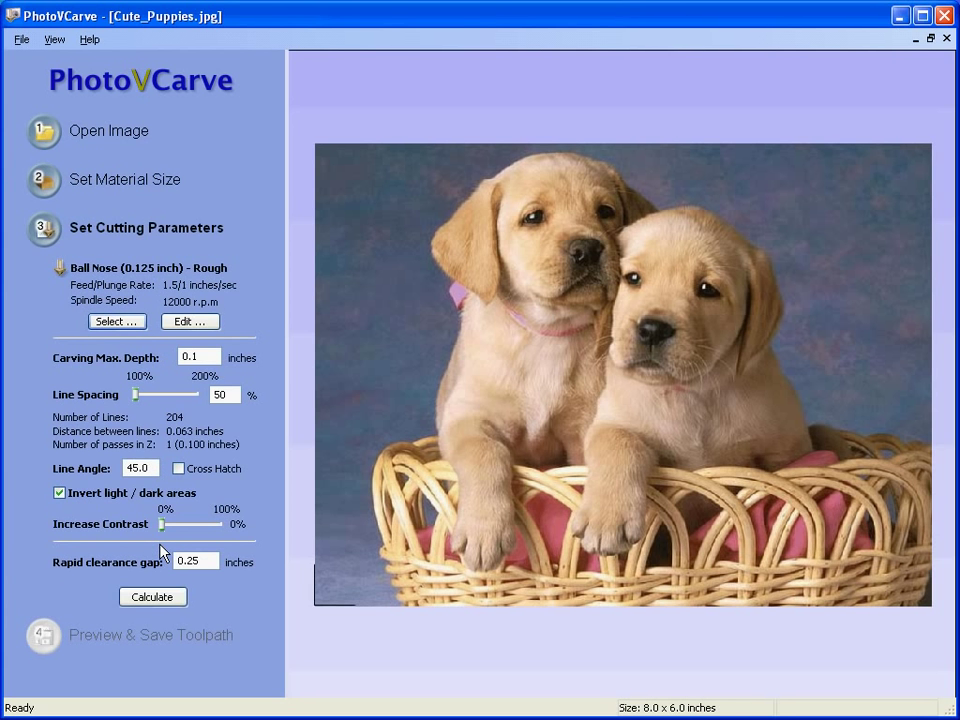
left_click(118, 322)
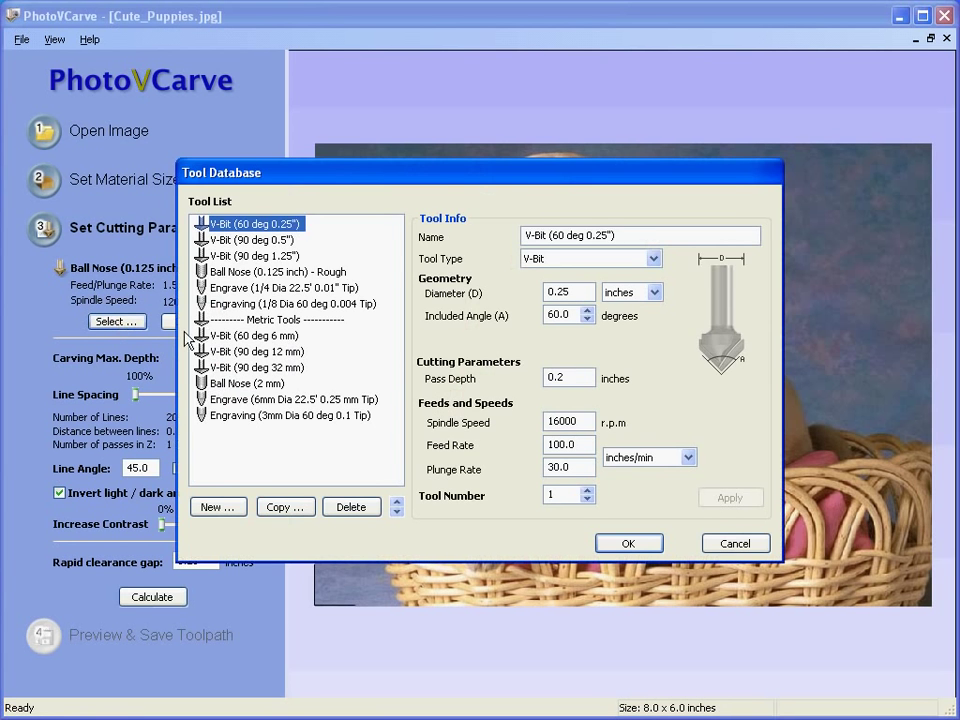
left_click(283, 272)
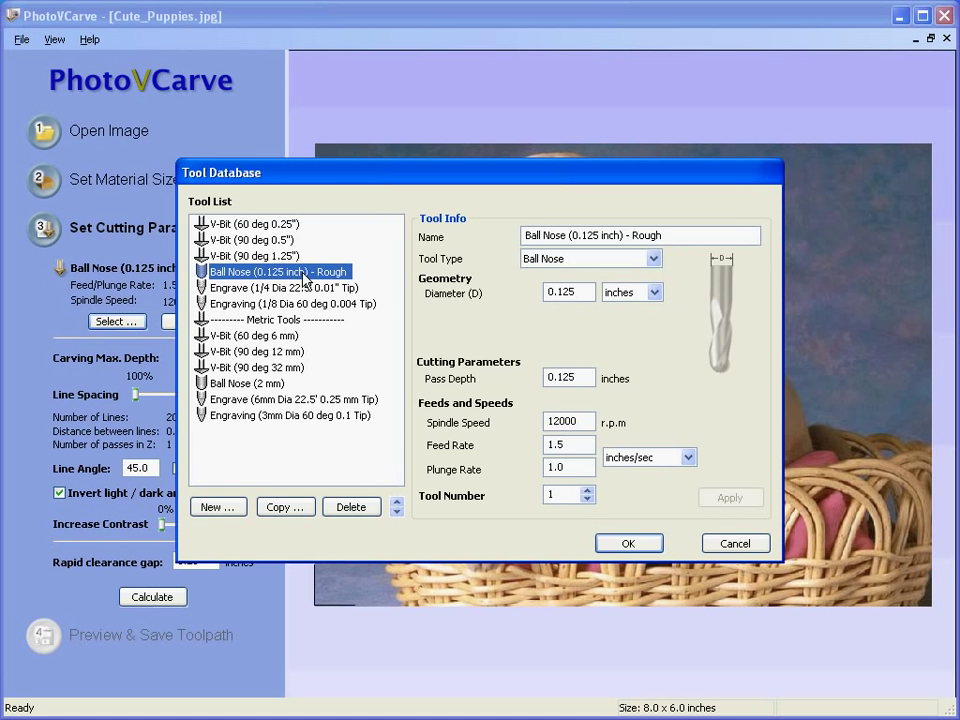
left_click(587, 375)
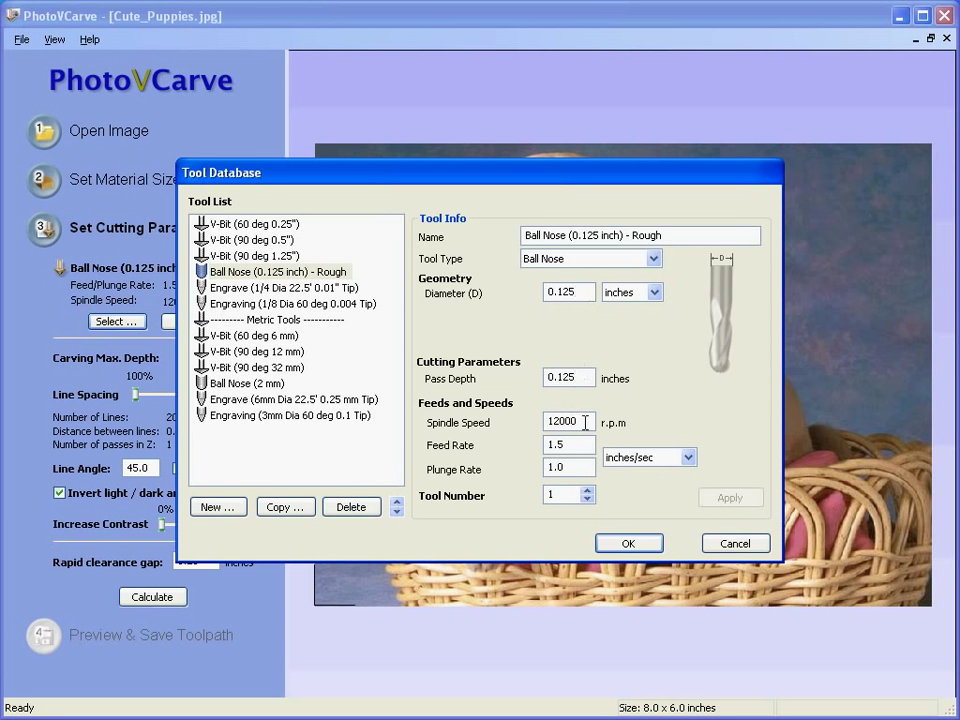
left_click(629, 545)
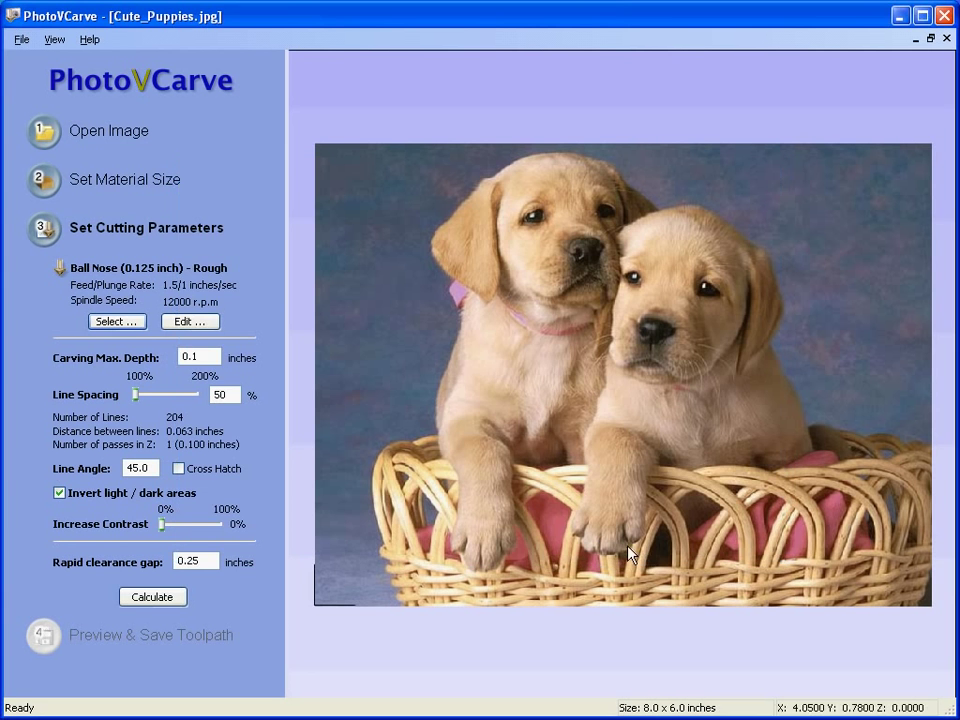
left_click(205, 357)
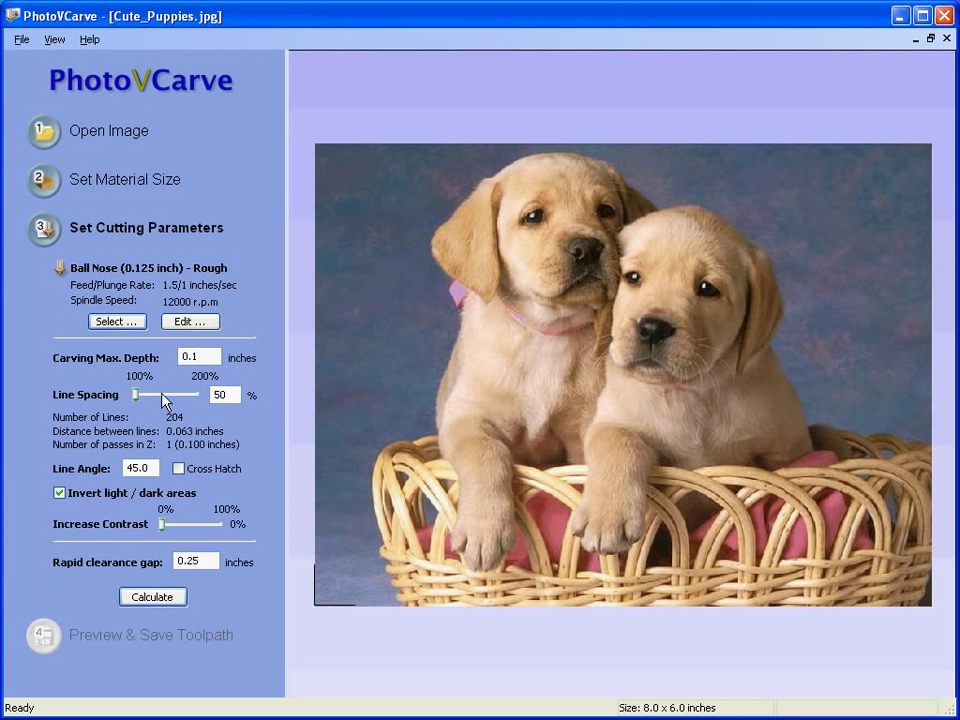
left_click(228, 394)
left_click(153, 468)
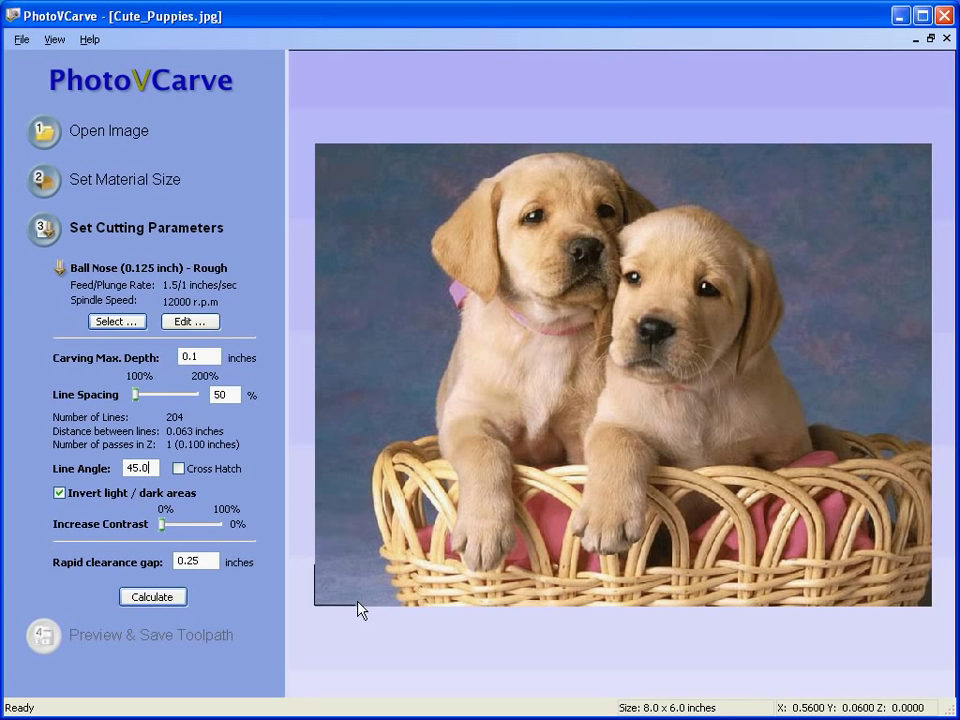
left_click(152, 467)
left_click(213, 562)
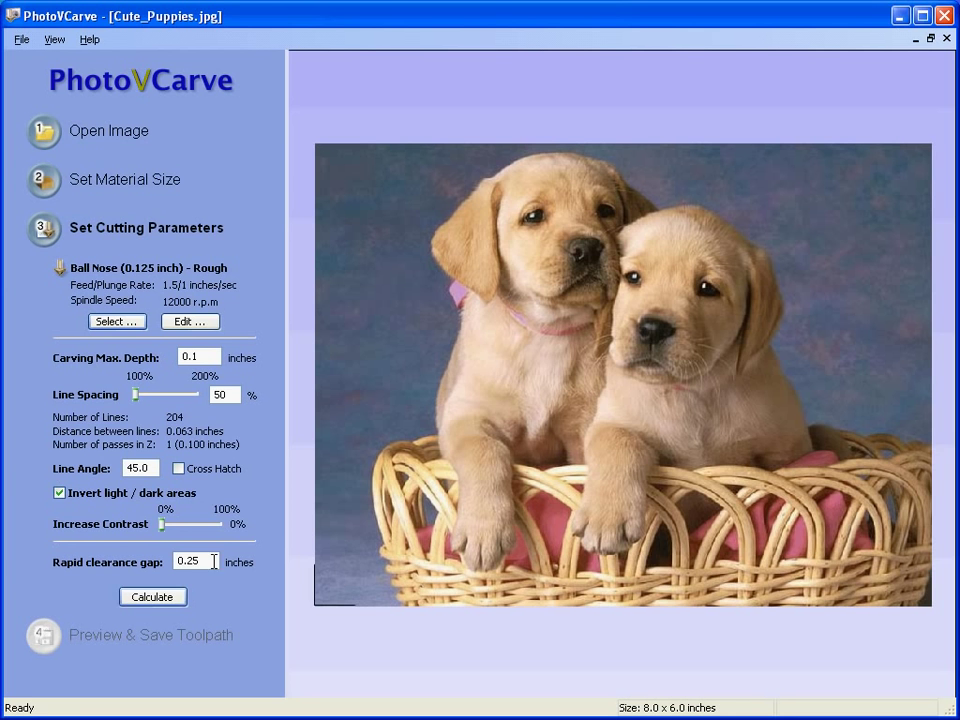
Calculate the rough toolpath and tilt and zoom its 3D preview.
left_click(174, 597)
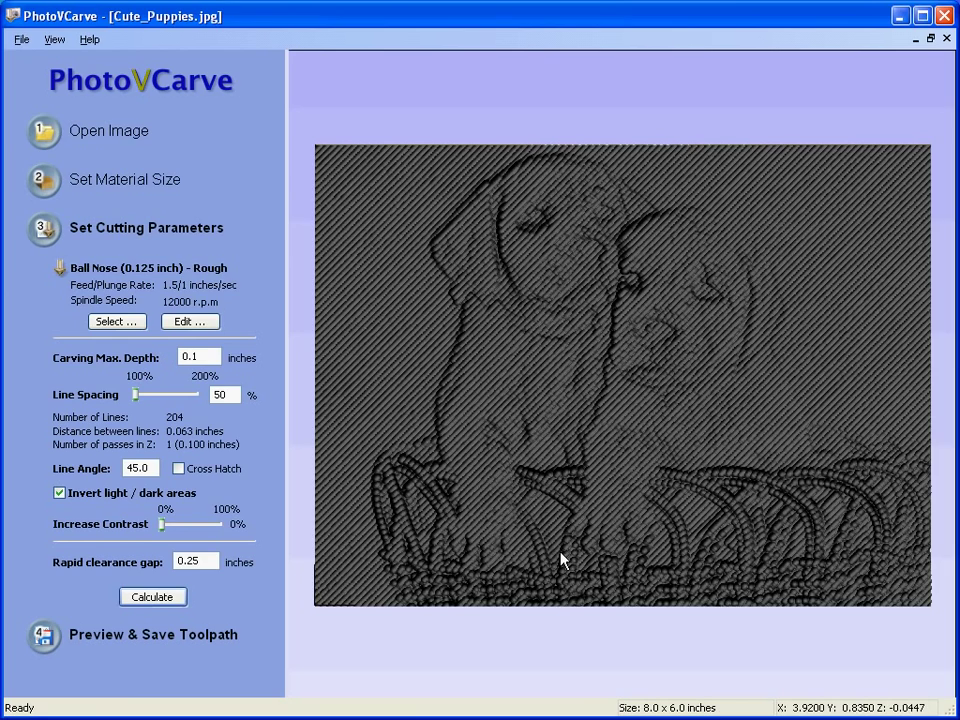
left_click_drag(702, 396, 722, 366)
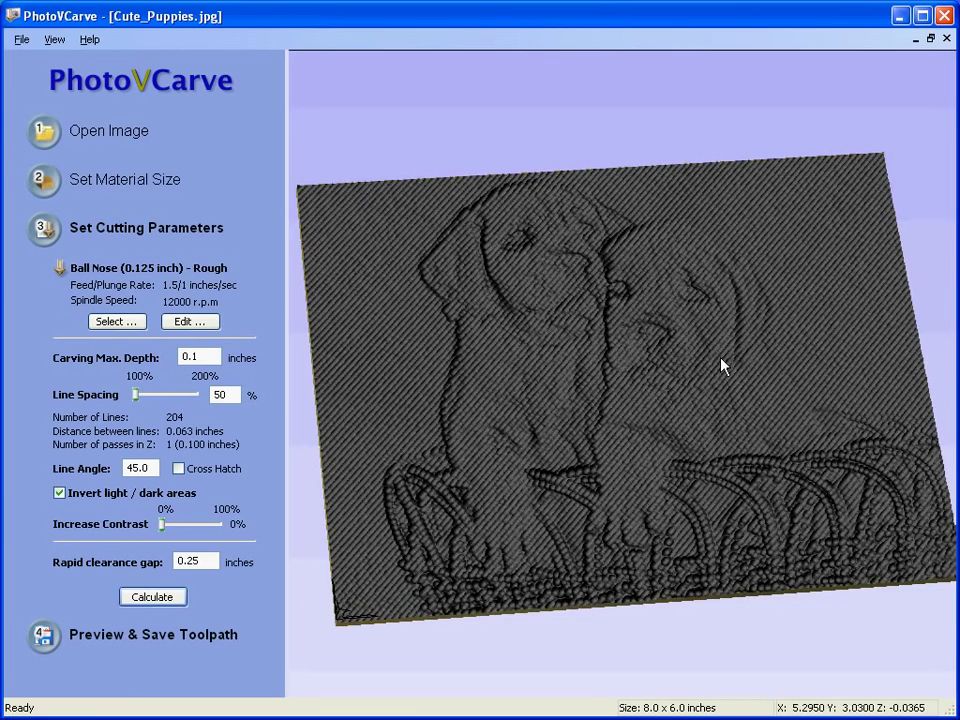
scroll(722, 366, "up", 3)
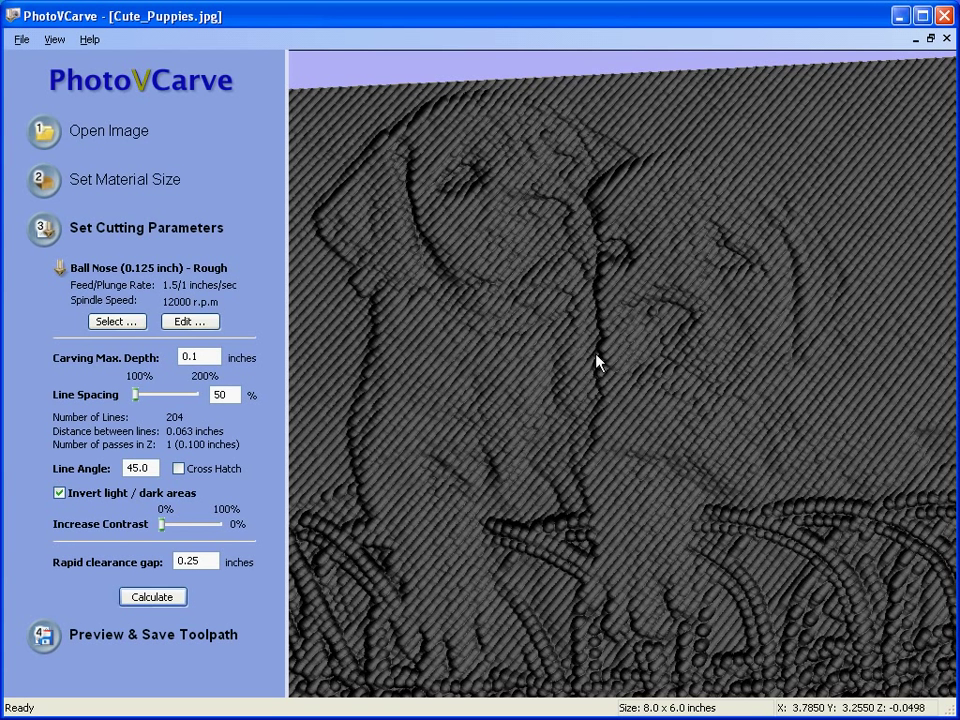
Choose G Code Inch (*.tap) as the post processor for the rough toolpath.
left_click(222, 640)
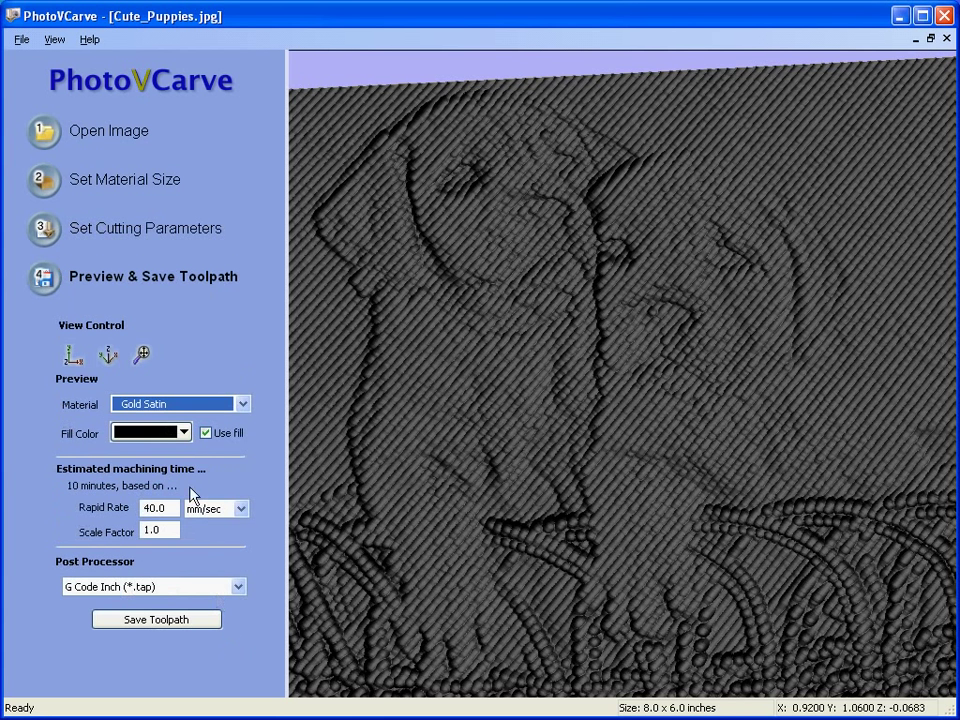
left_click(206, 587)
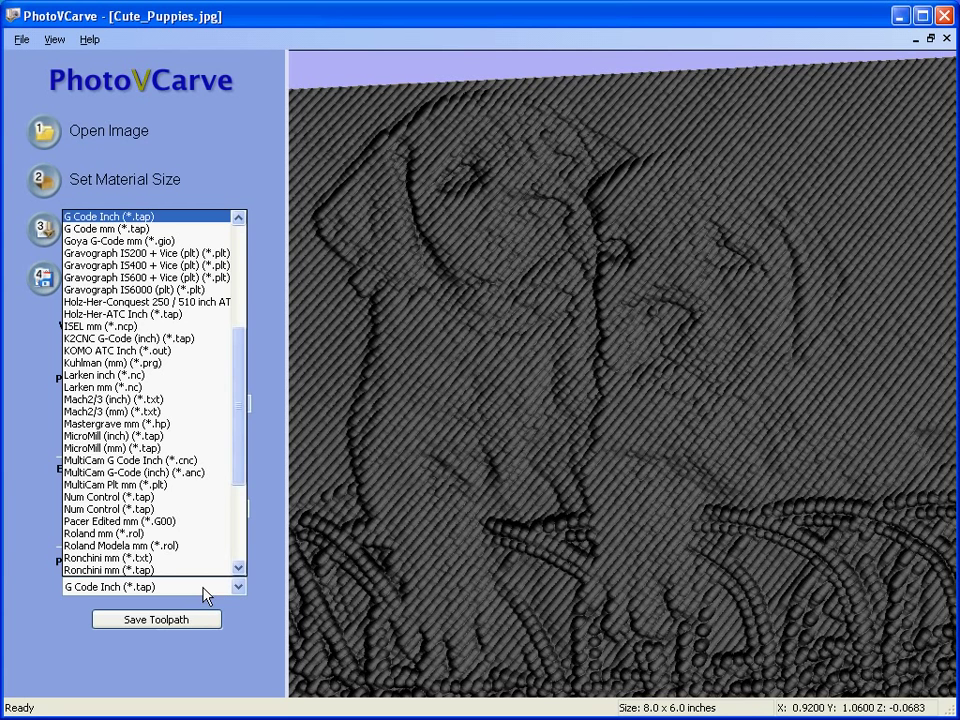
left_click(204, 228)
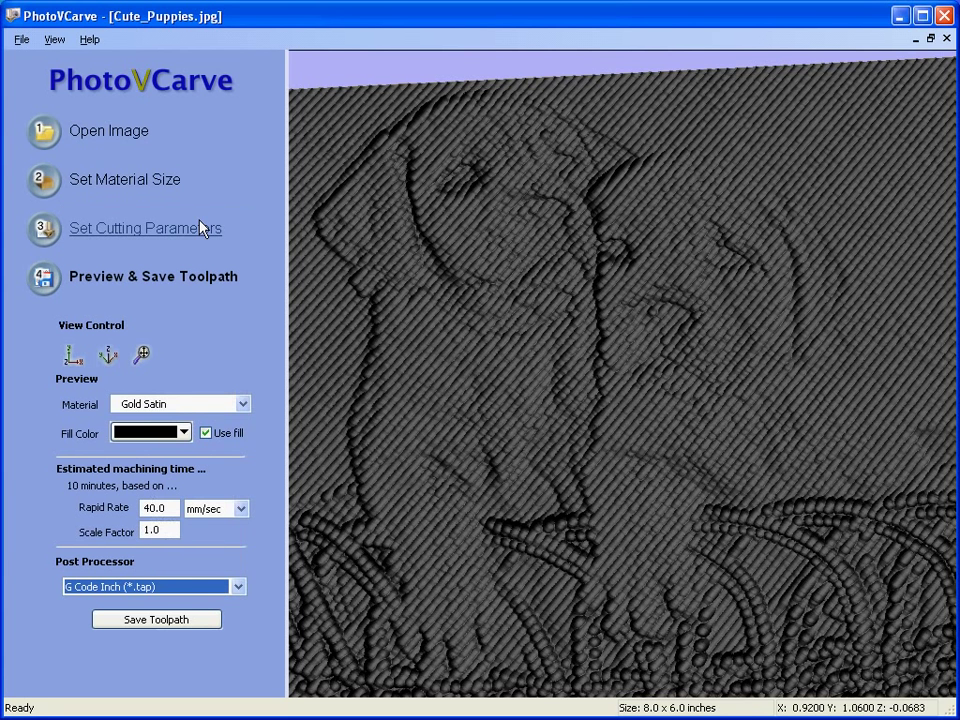
Enter 'Rough 3' as the toolpath file name, then close the save dialog.
left_click(156, 620)
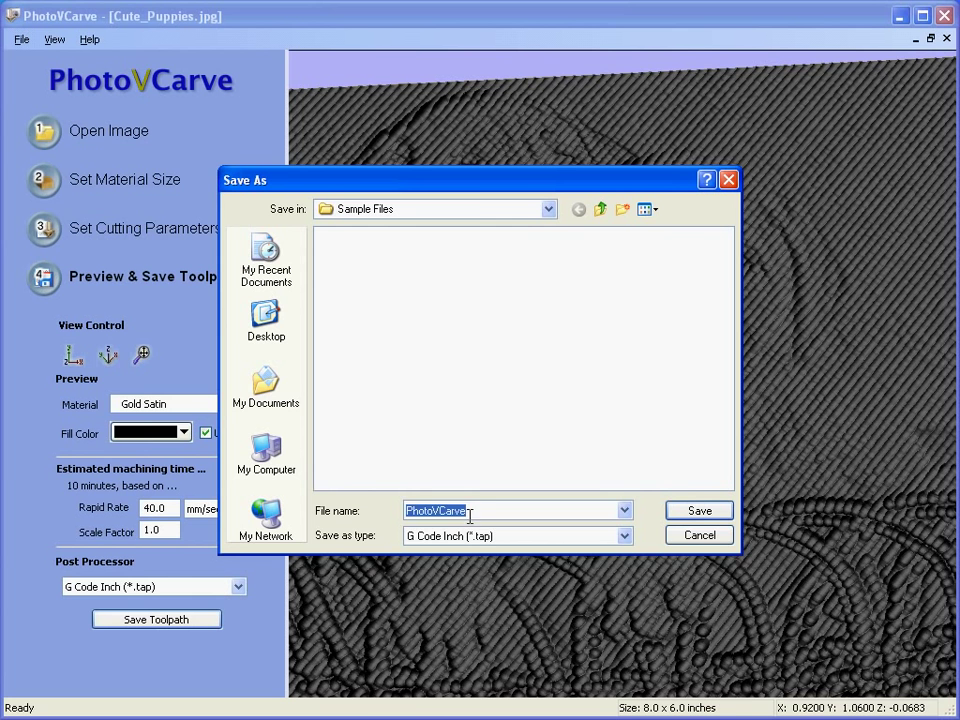
left_click(488, 510)
key("BackSpace")
key("BackSpace")
key("BackSpace")
key("BackSpace")
key("BackSpace")
key("BackSpace")
key("BackSpace")
key("BackSpace")
key("BackSpace")
key("BackSpace")
key("BackSpace")
type("Rough")
key("BackSpace")
key("BackSpace")
type("gh 3")
left_click(714, 537)
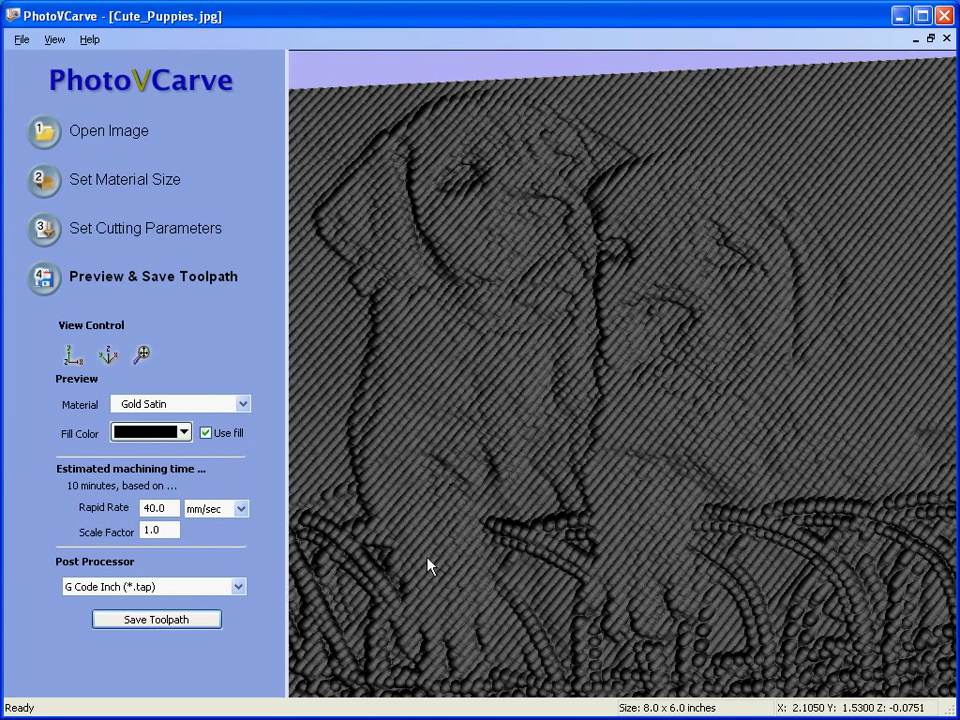
Duplicate the Ball Nose (0.125 inch) - Rough tool in the Tool Database.
scroll(600, 383, "down", 2)
scroll(598, 384, "down", 1)
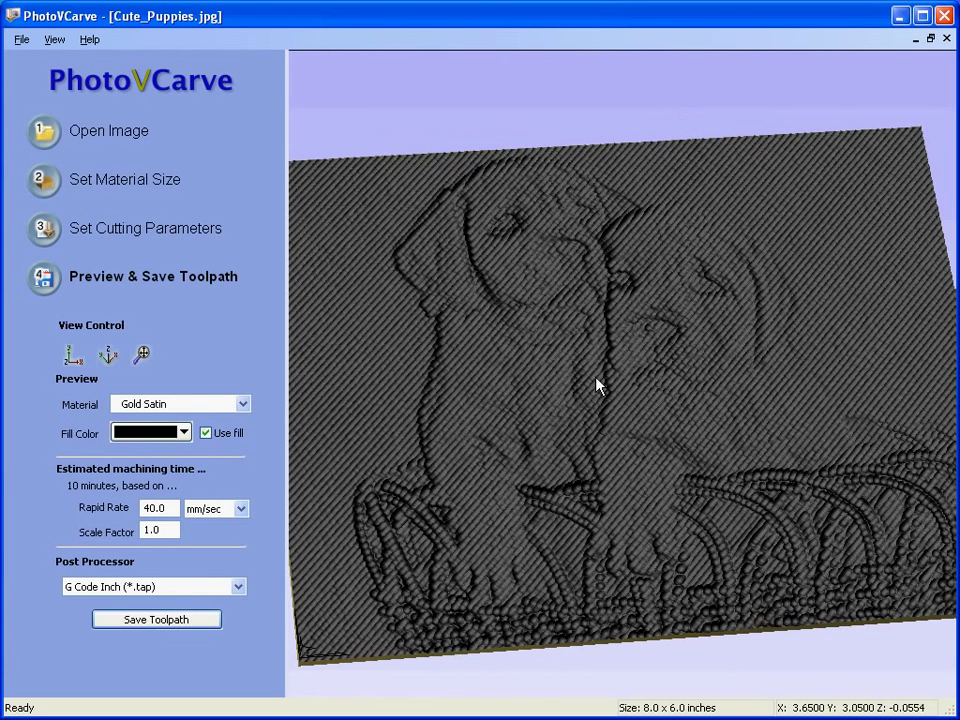
left_click(146, 228)
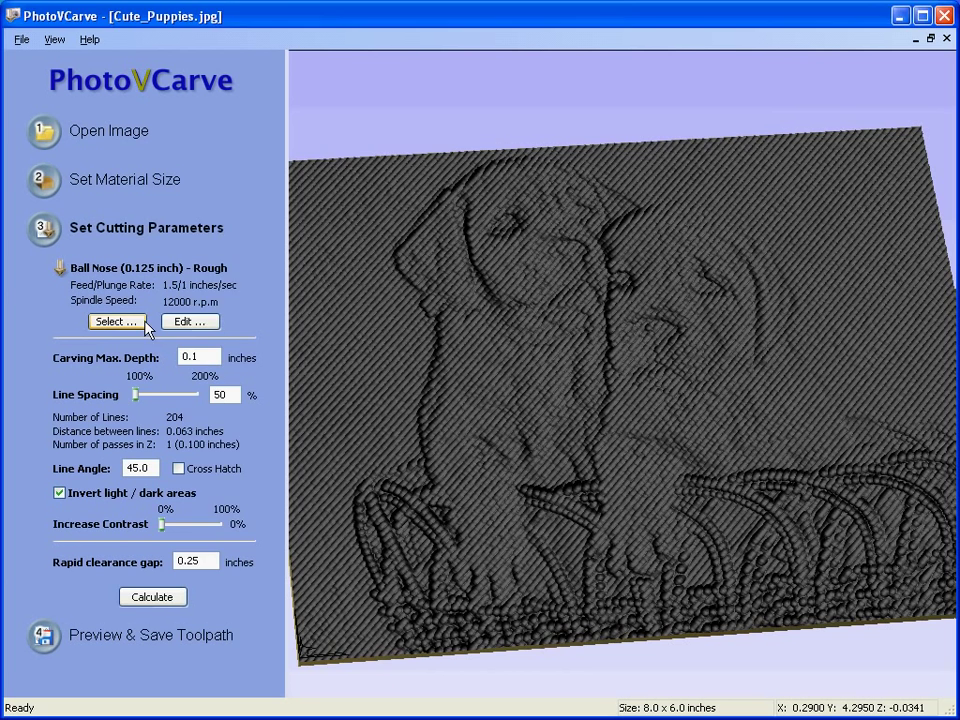
left_click(118, 322)
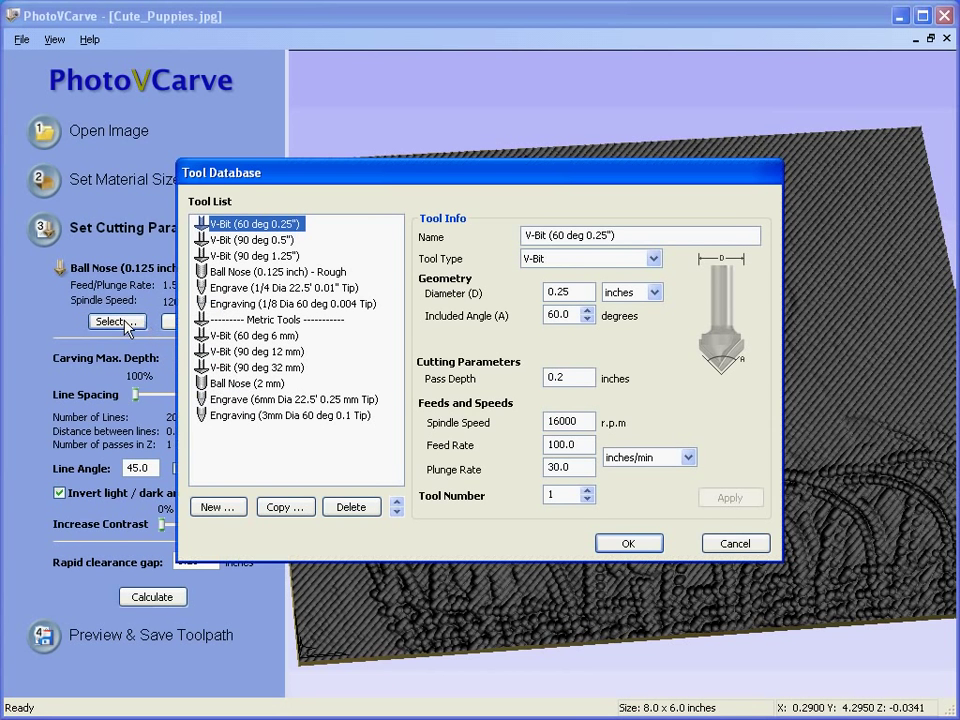
left_click(264, 274)
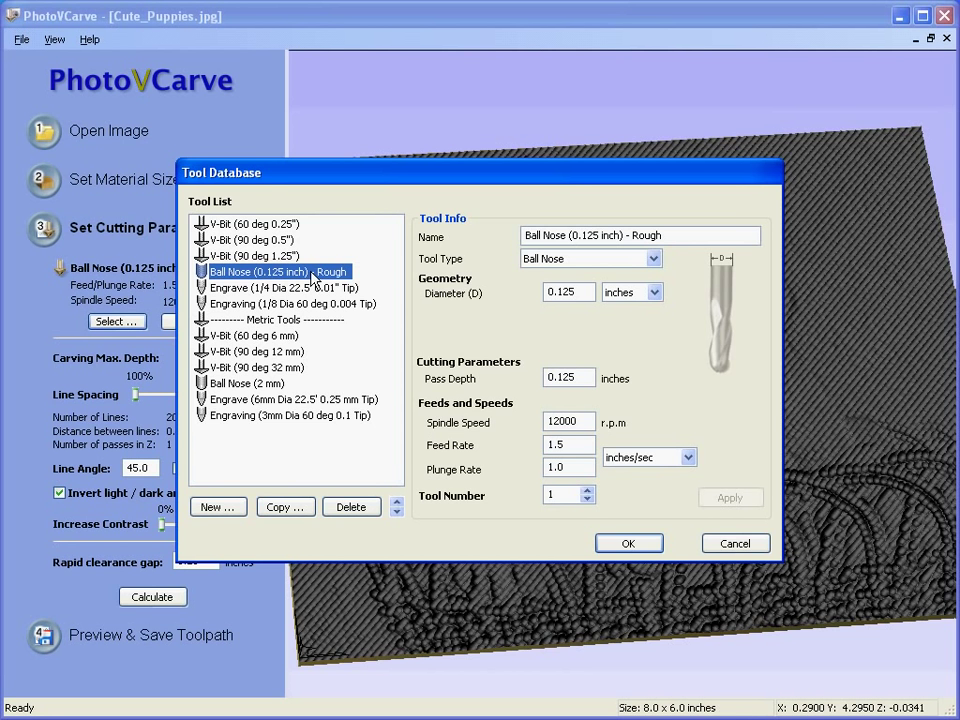
left_click(297, 511)
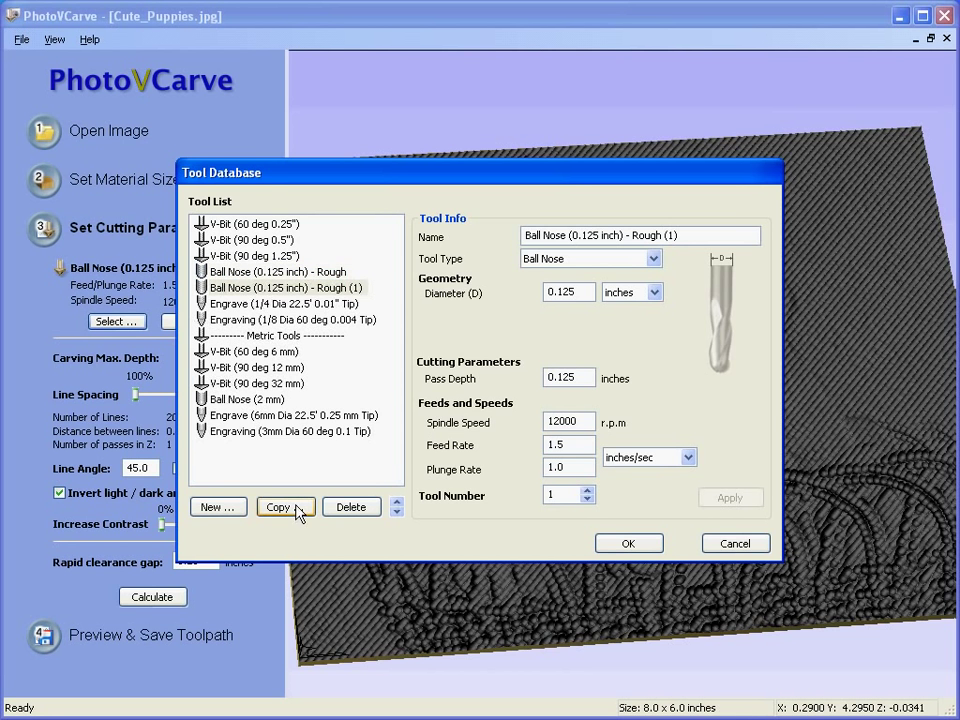
left_click(299, 288)
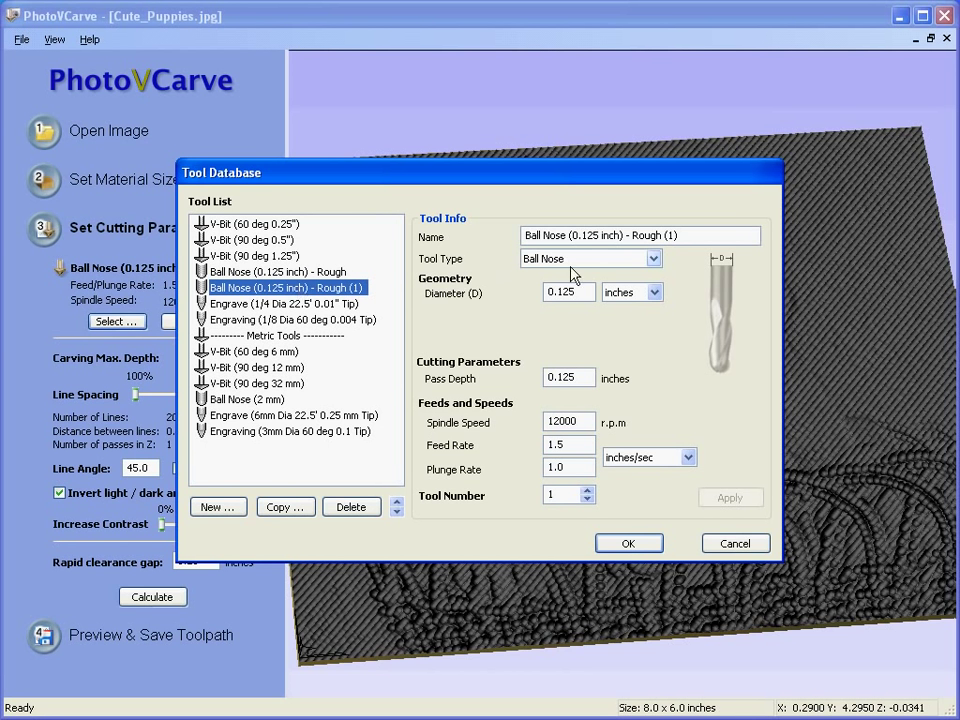
Give the copy 0.04 diameter, name it Ball Nose (0.040 inch) - Finish, and use it.
left_click(580, 291)
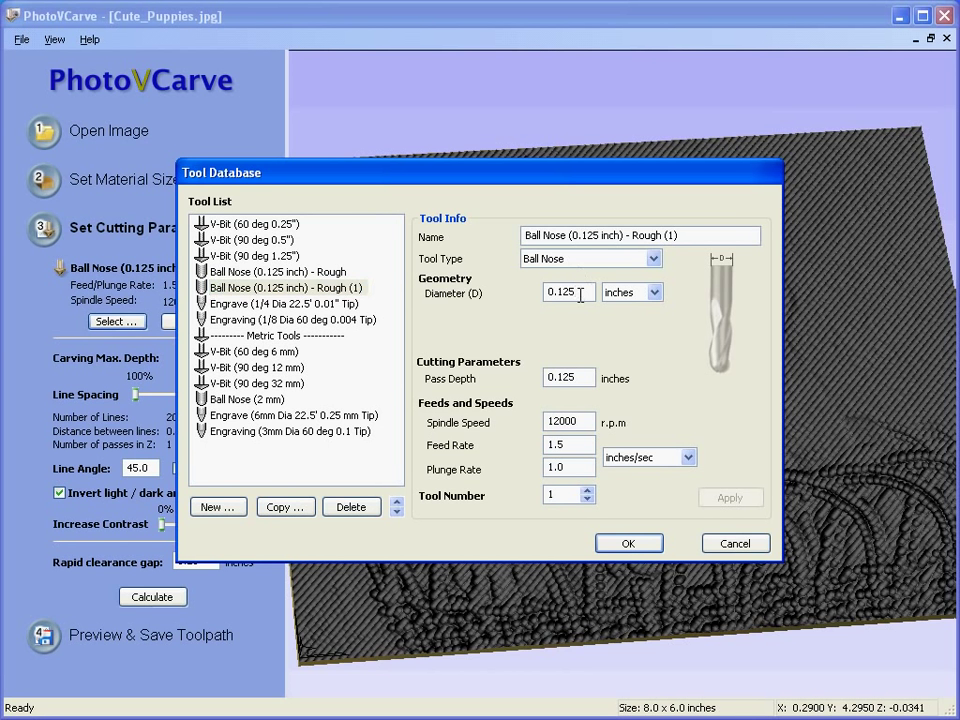
key("BackSpace")
key("BackSpace")
key("BackSpace")
type("04")
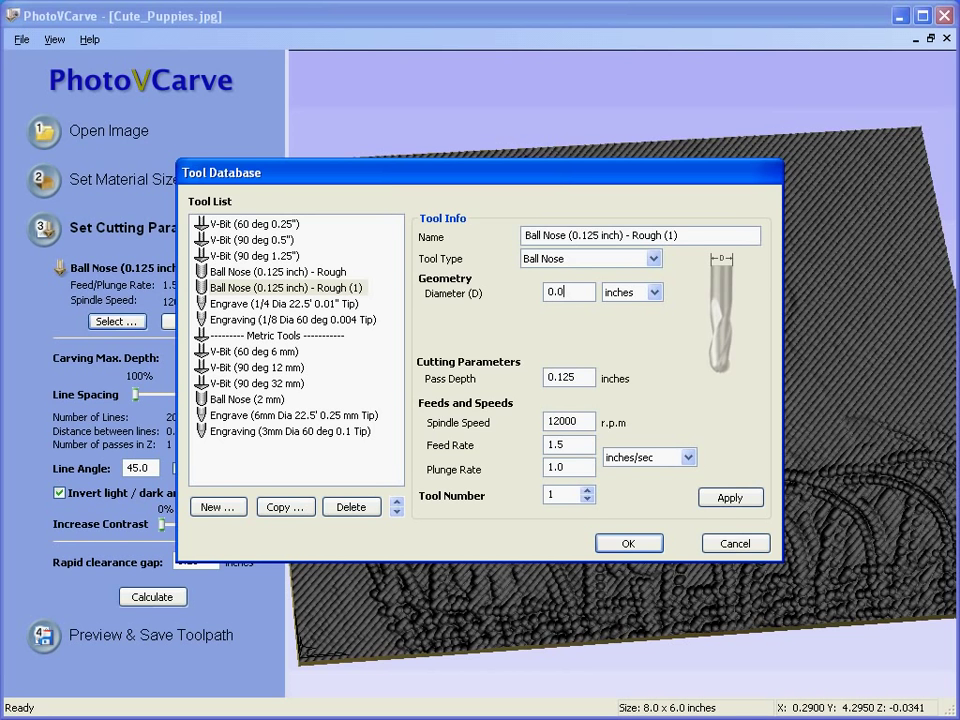
left_click(597, 236)
key("BackSpace")
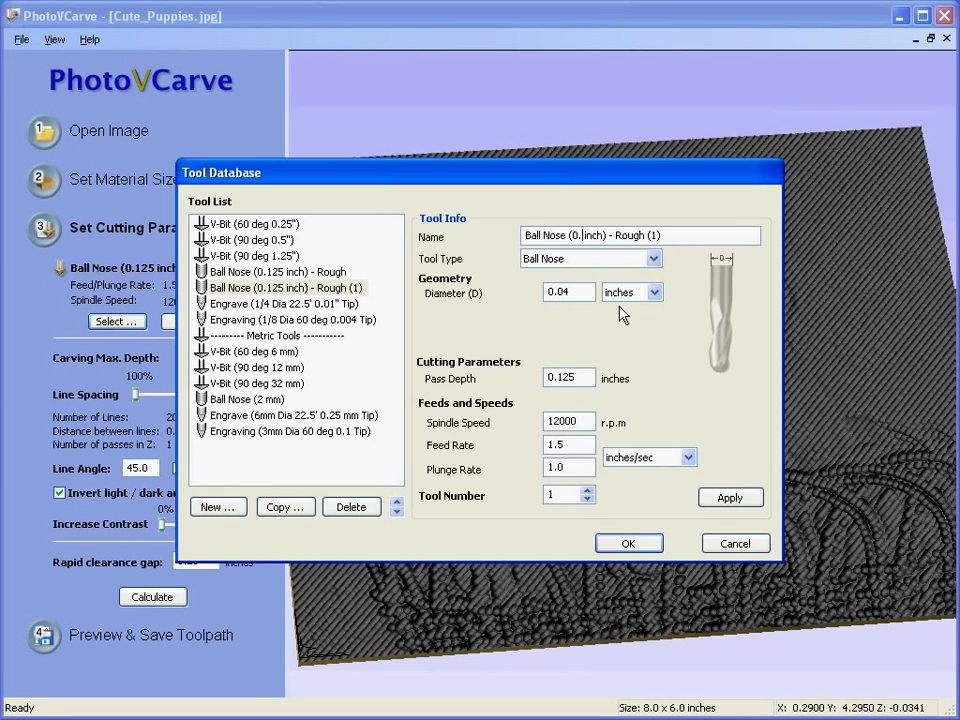
key("BackSpace")
key("BackSpace")
type("040")
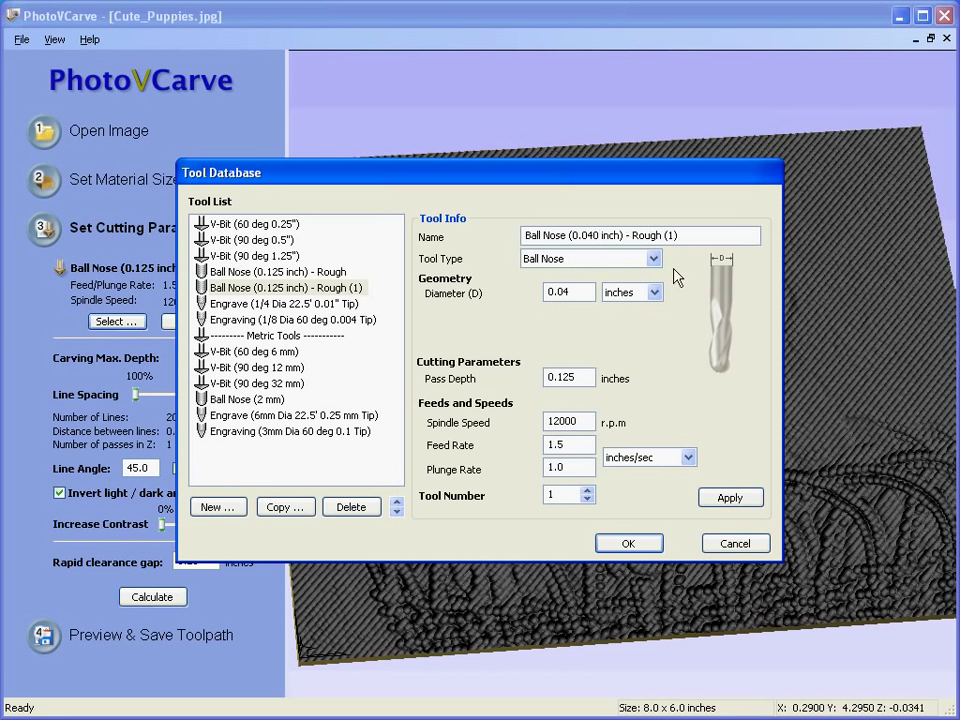
left_click(691, 236)
key("BackSpace")
key("BackSpace")
key("BackSpace")
key("BackSpace")
key("BackSpace")
key("BackSpace")
key("BackSpace")
key("BackSpace")
key("BackSpace")
type("Finish")
left_click(732, 499)
left_click(308, 290)
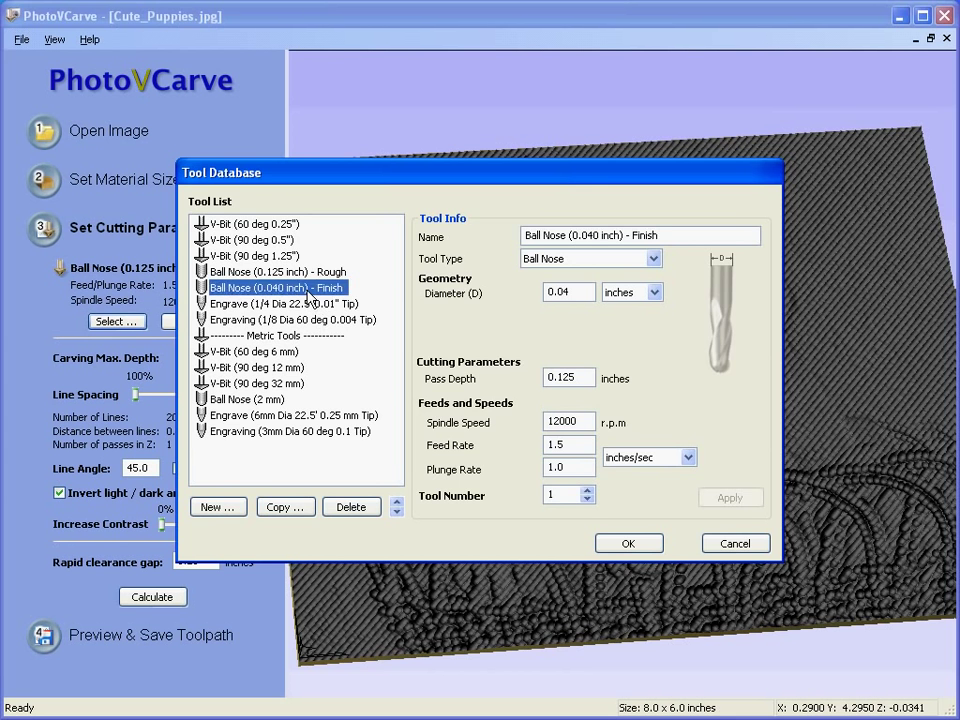
double_click(308, 290)
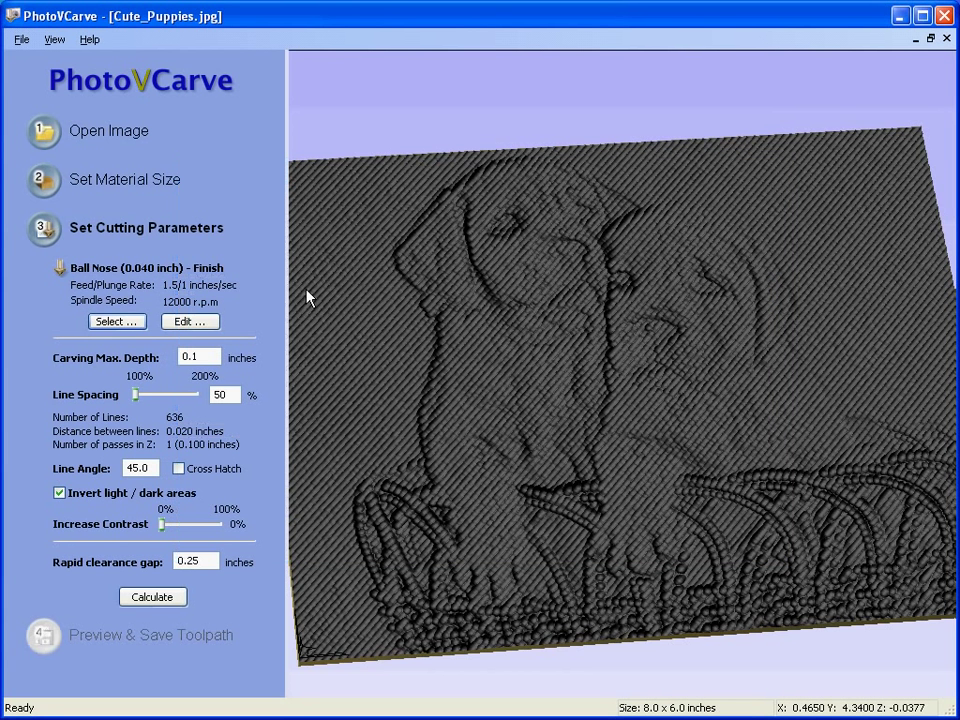
Change line spacing from 50 to 15% (2121 lines, 0.006 in apart) and calculate.
left_click(213, 355)
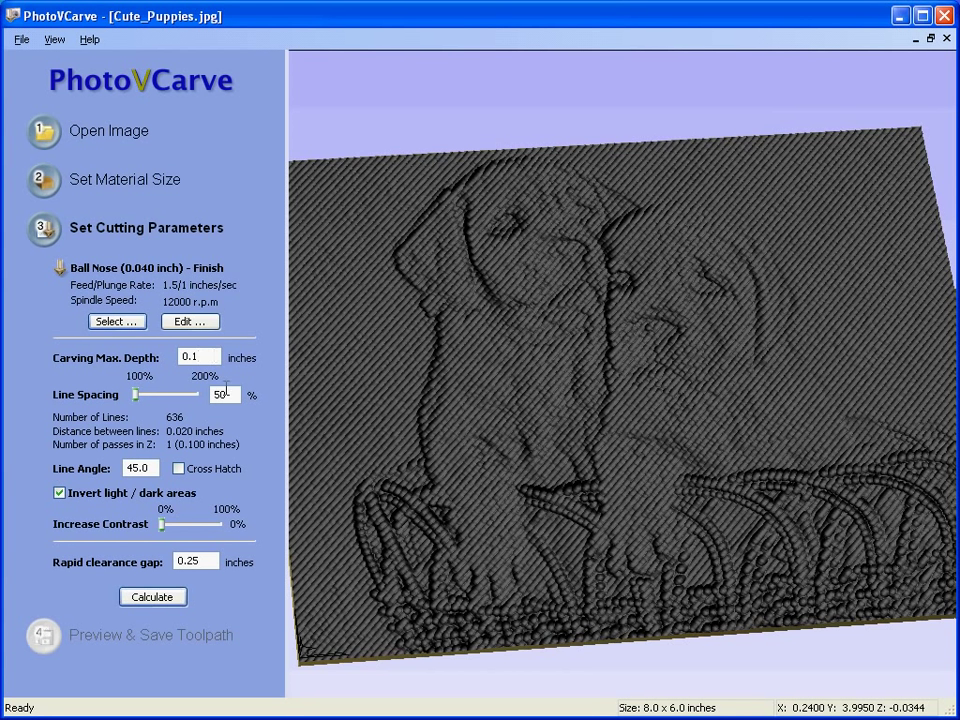
left_click_drag(229, 394, 206, 401)
type("15")
key("Tab")
left_click(162, 597)
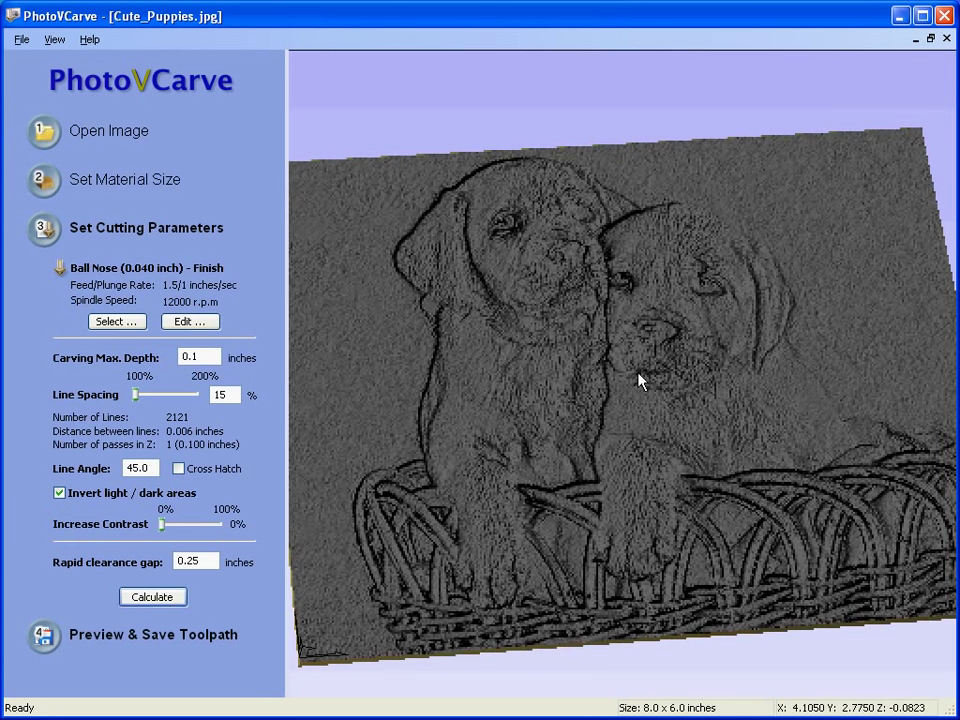
scroll(630, 365, "up", 3)
scroll(620, 360, "up", 1)
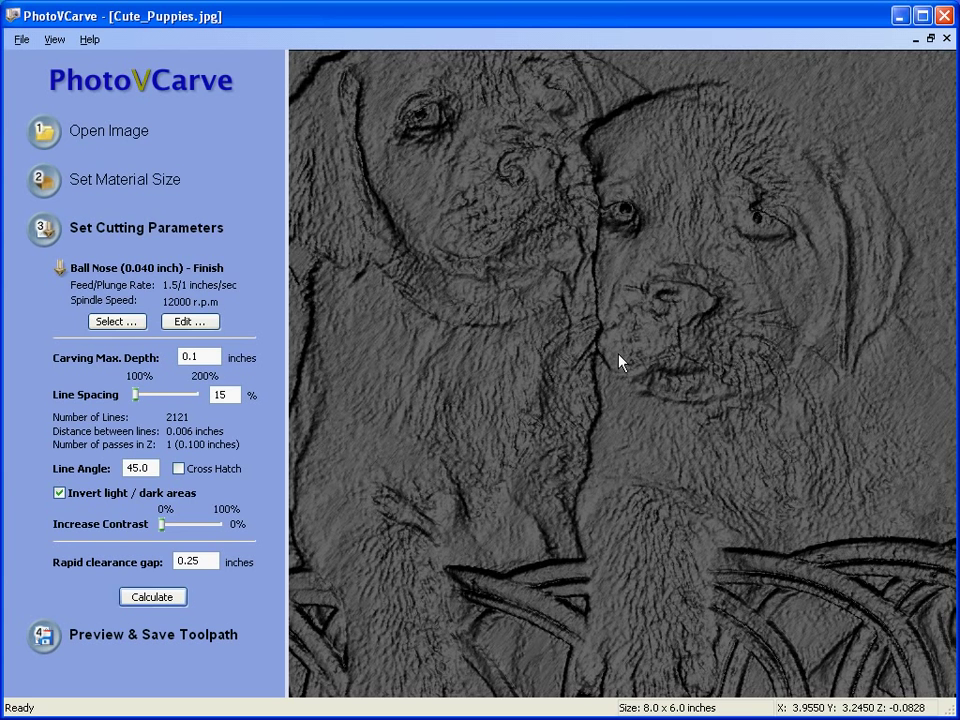
Go to Preview & Save Toolpath, then cancel the Save As dialog without saving.
left_click(218, 636)
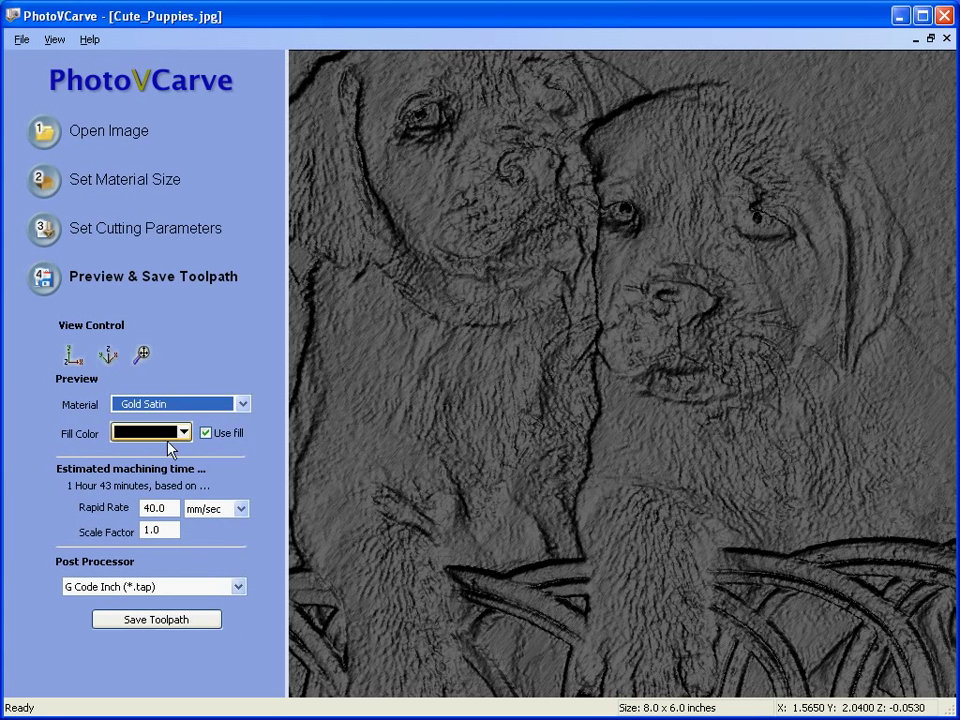
left_click(189, 620)
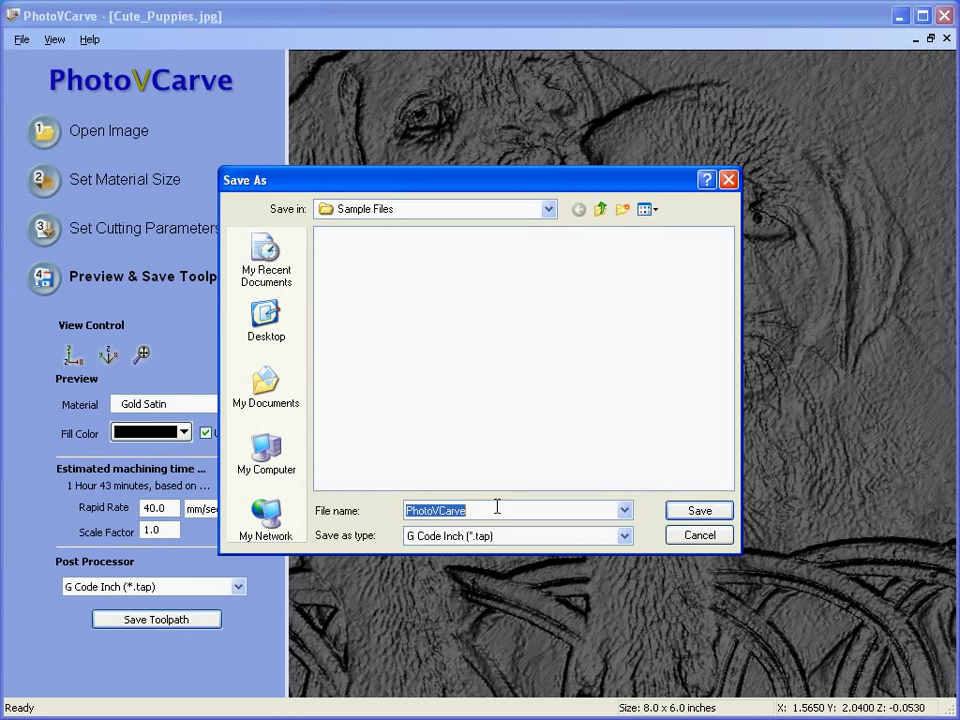
left_click(497, 510)
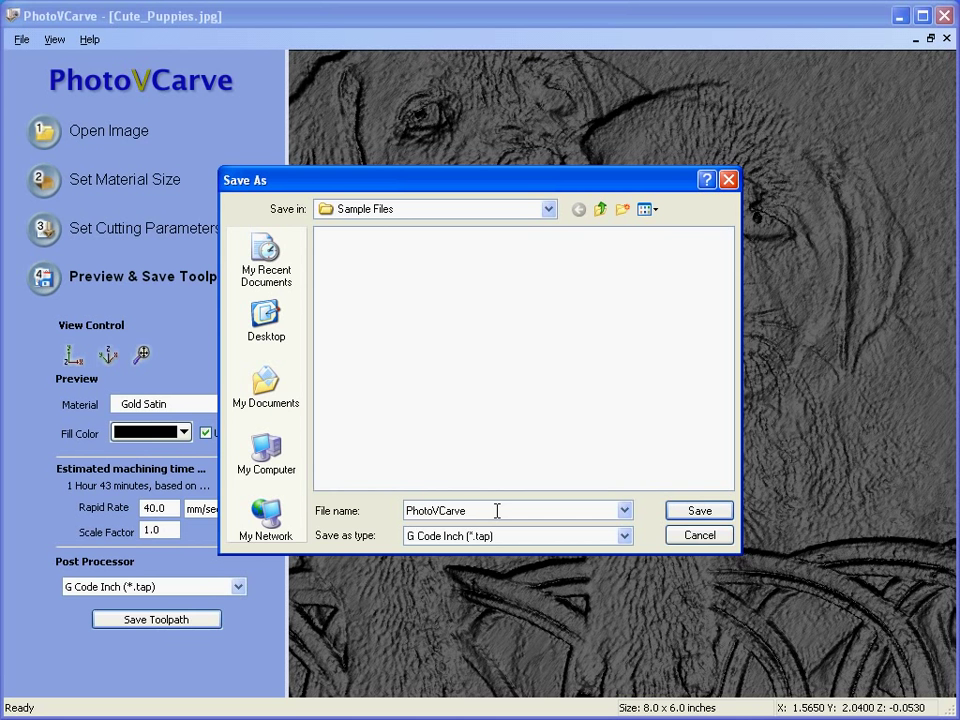
left_click(692, 537)
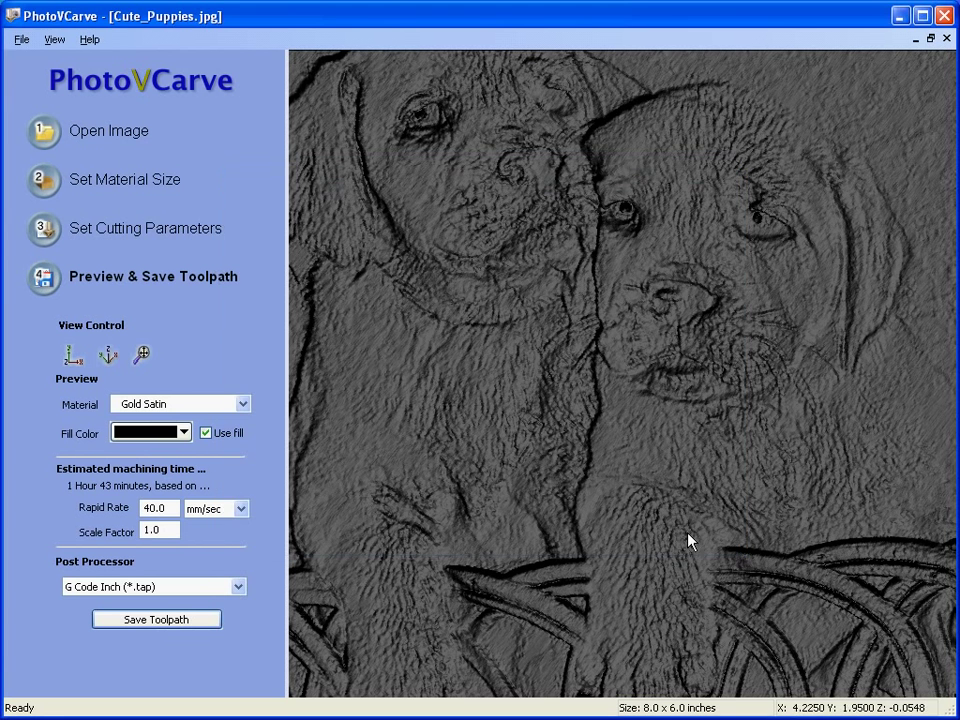
Change the material thickness from 0.25 to 0.125 inches and apply it.
left_click(159, 186)
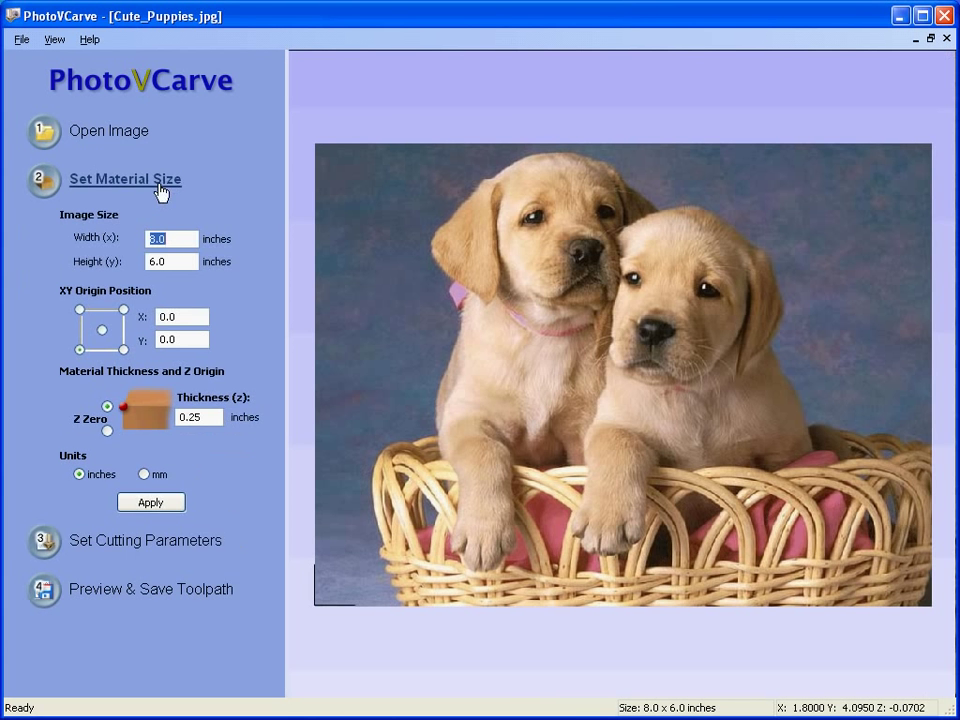
left_click(212, 416)
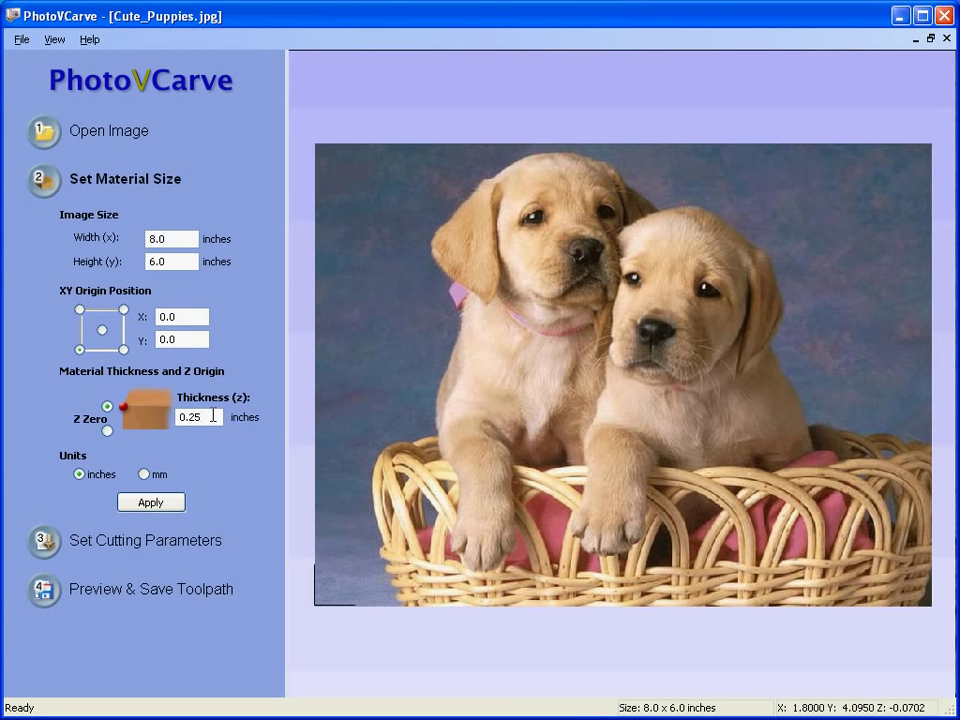
key("BackSpace")
key("BackSpace")
type("1")
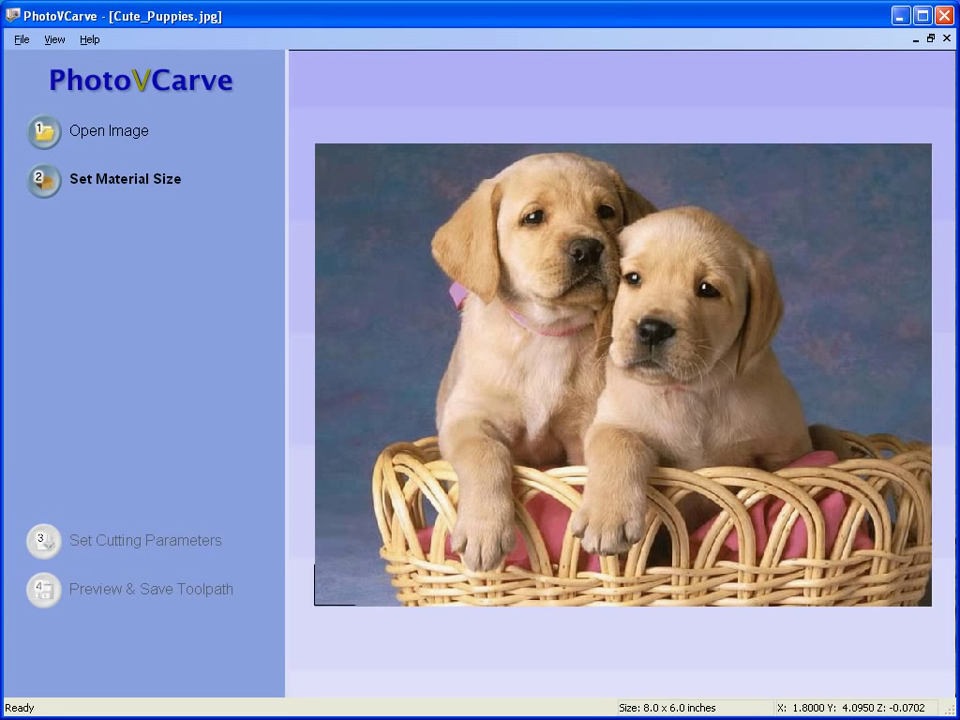
type("25")
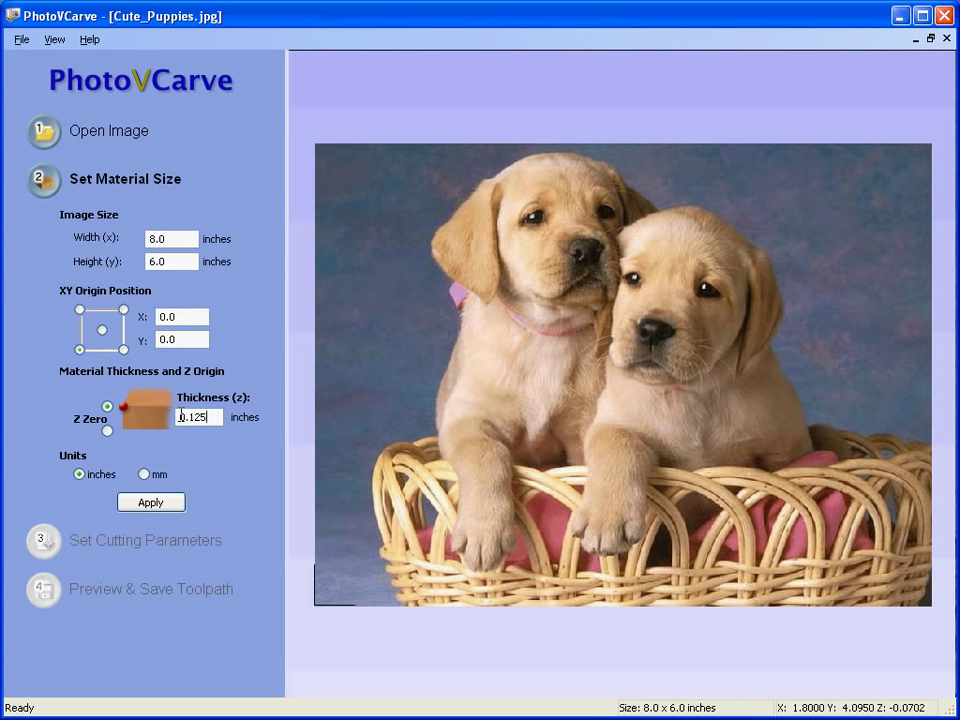
left_click(170, 507)
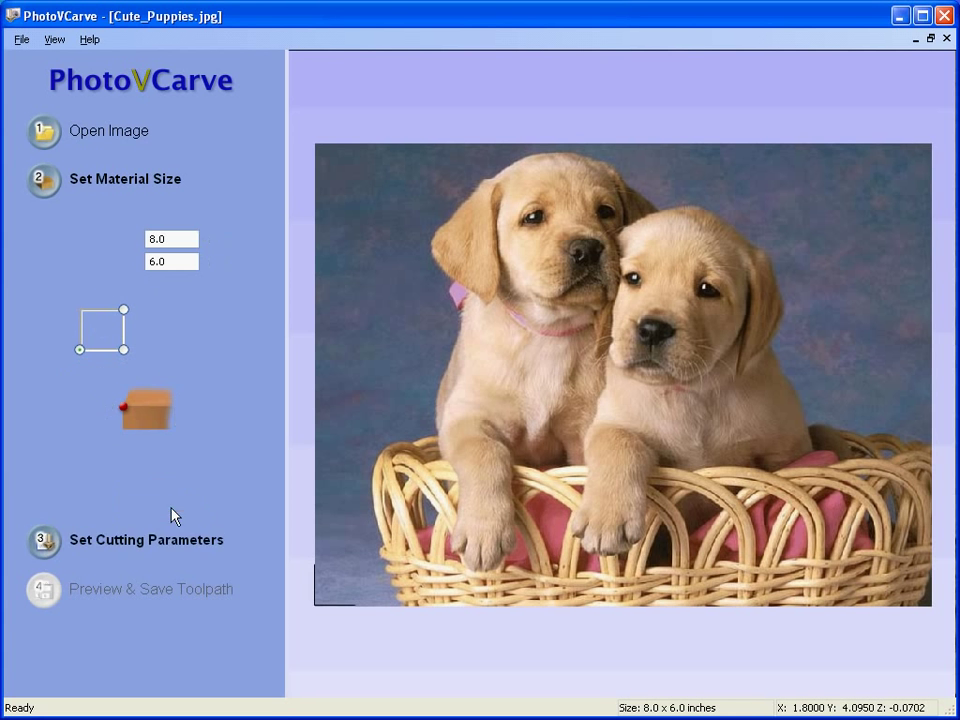
Reselect the Ball Nose (0.040 inch) - Finish tool and calculate at 15% line spacing.
left_click(196, 553)
left_click(129, 324)
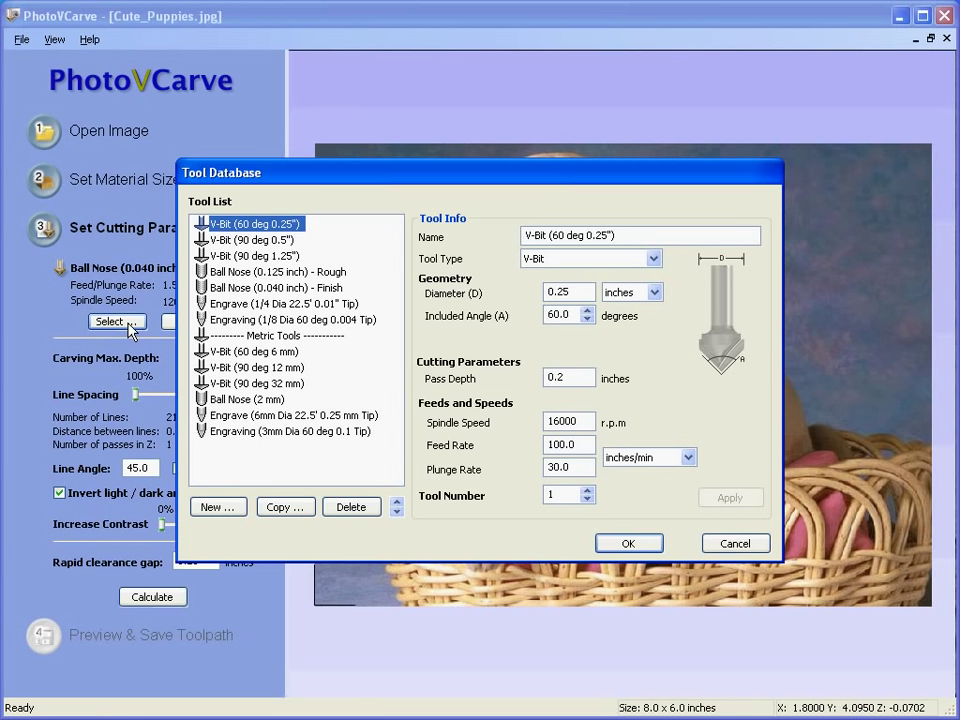
left_click(290, 288)
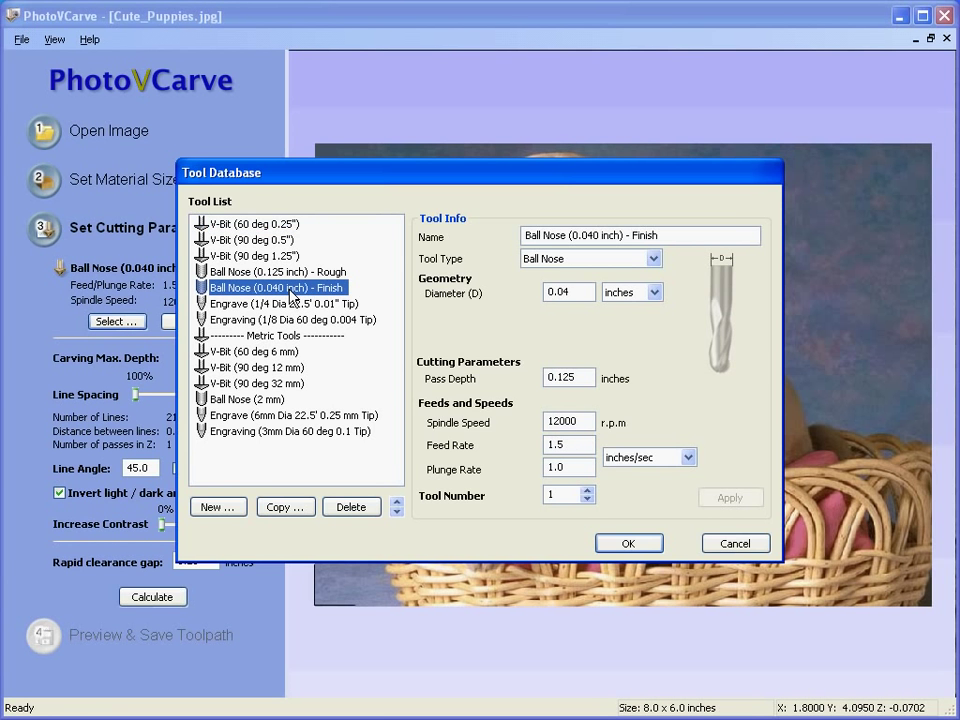
double_click(290, 288)
left_click(206, 356)
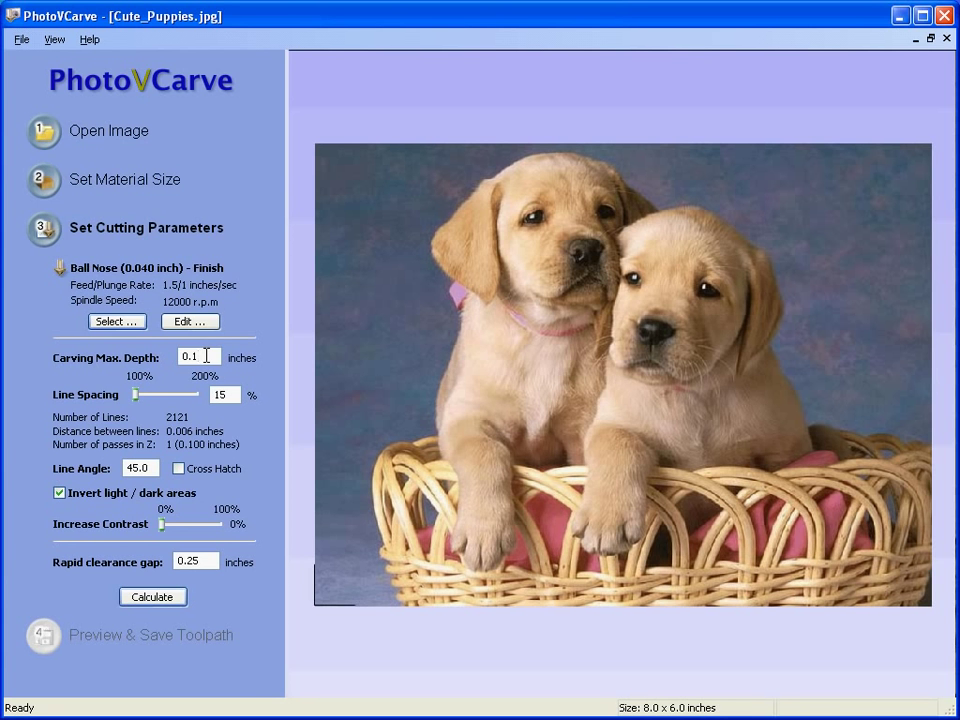
left_click(228, 395)
left_click(165, 600)
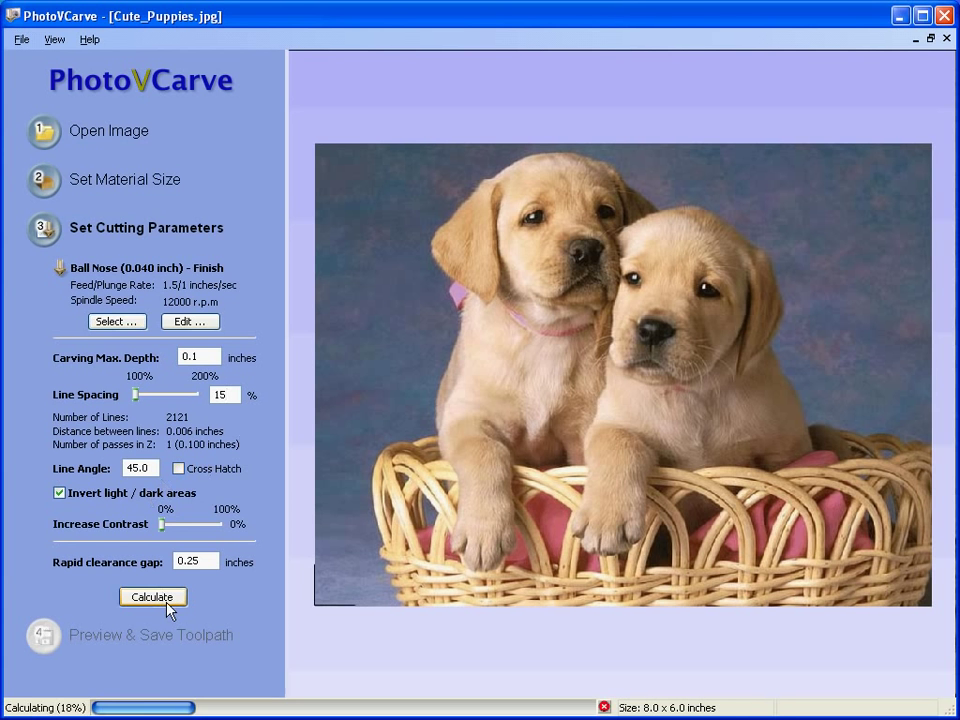